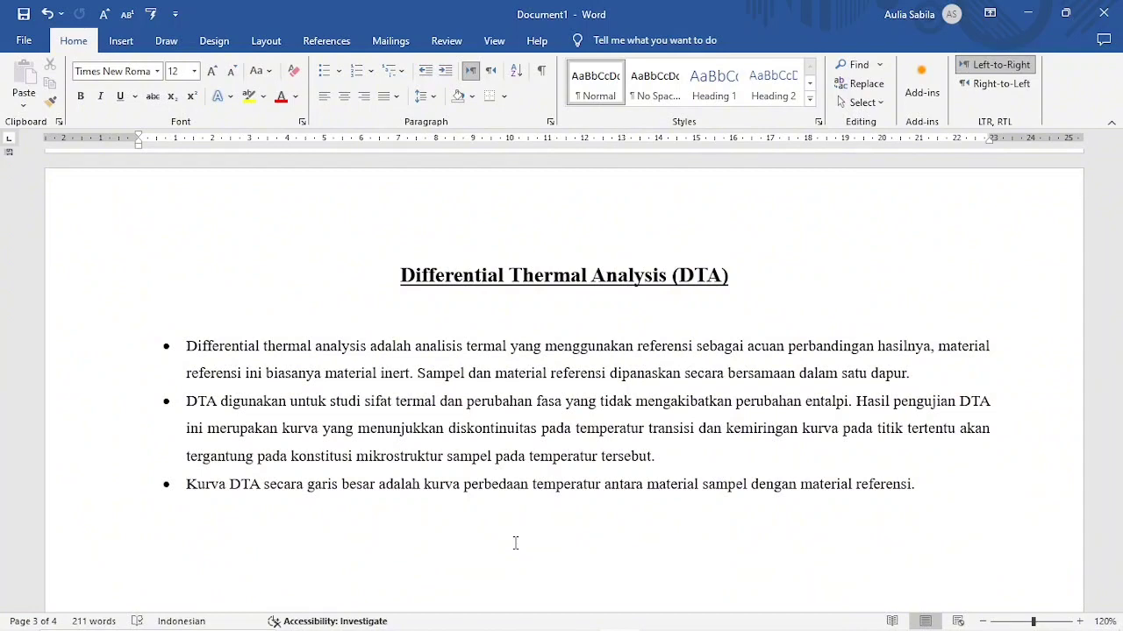
- Switch to the Book1 workbook in Excel and copy the Deriv. Weight (%/°C) values from E42 down to the last row
mouse_move(549, 621)
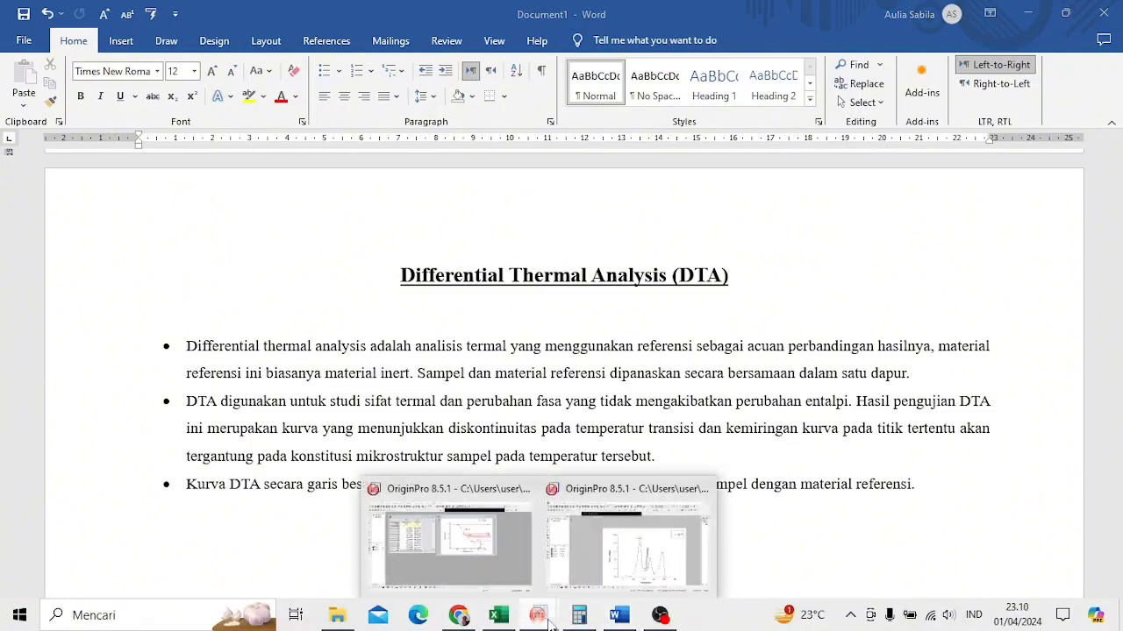
click(472, 551)
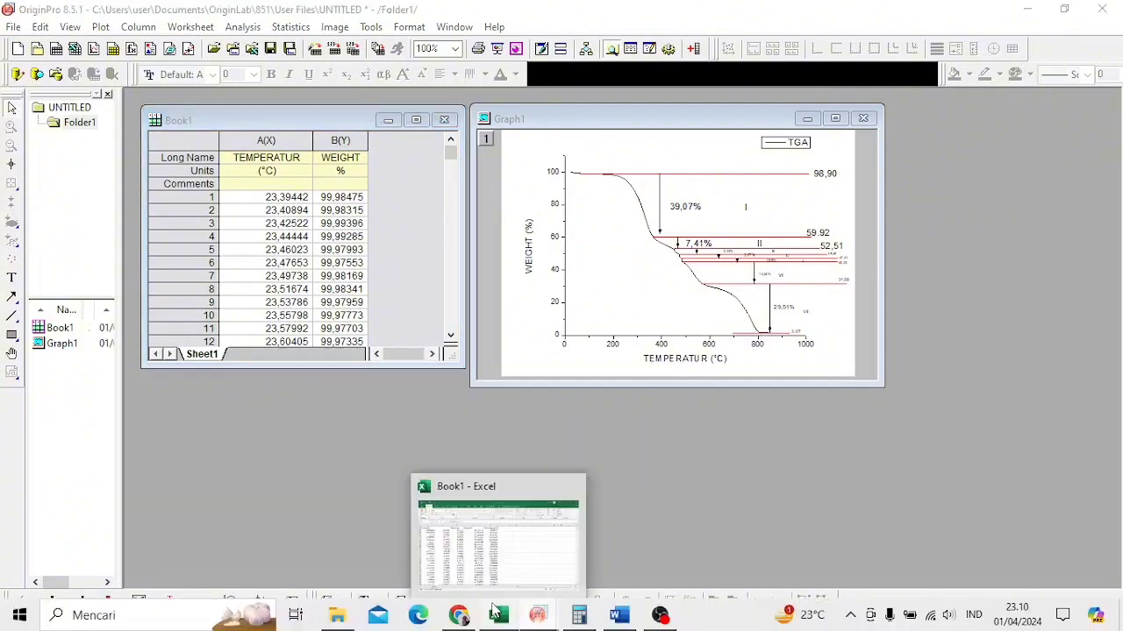
click(494, 611)
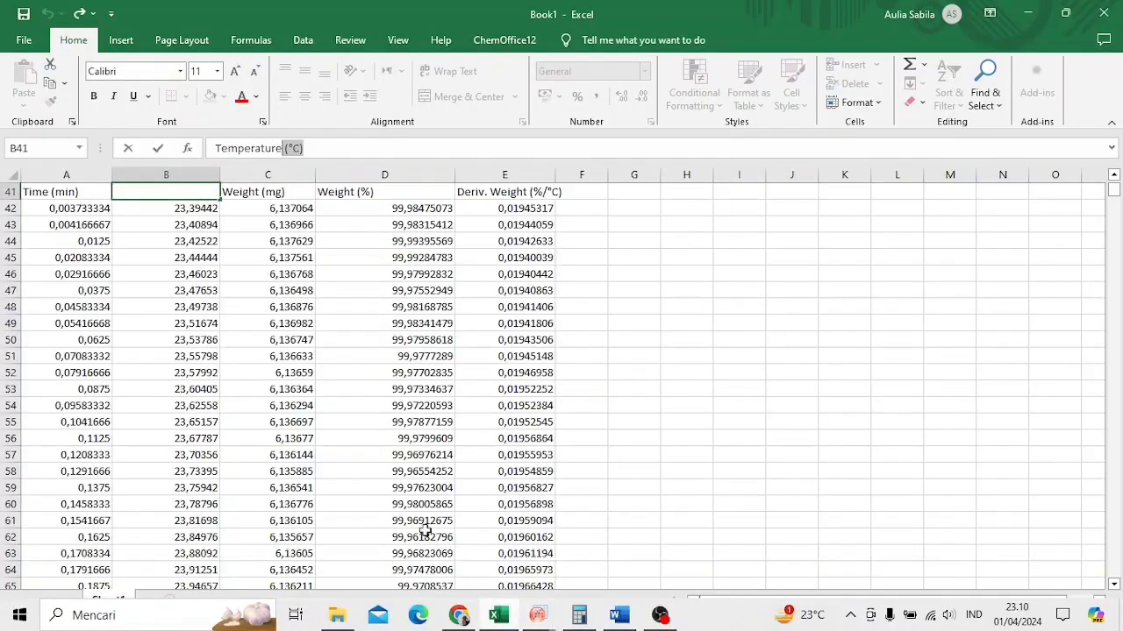
click(509, 209)
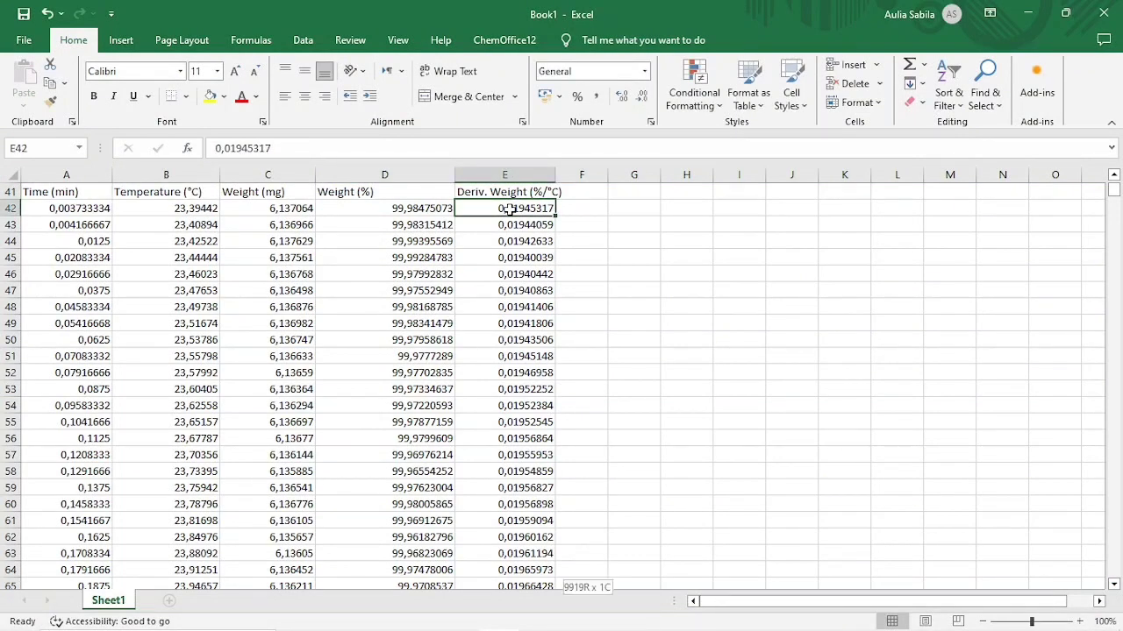
key(ctrl+shift+Down)
key(ctrl+c)
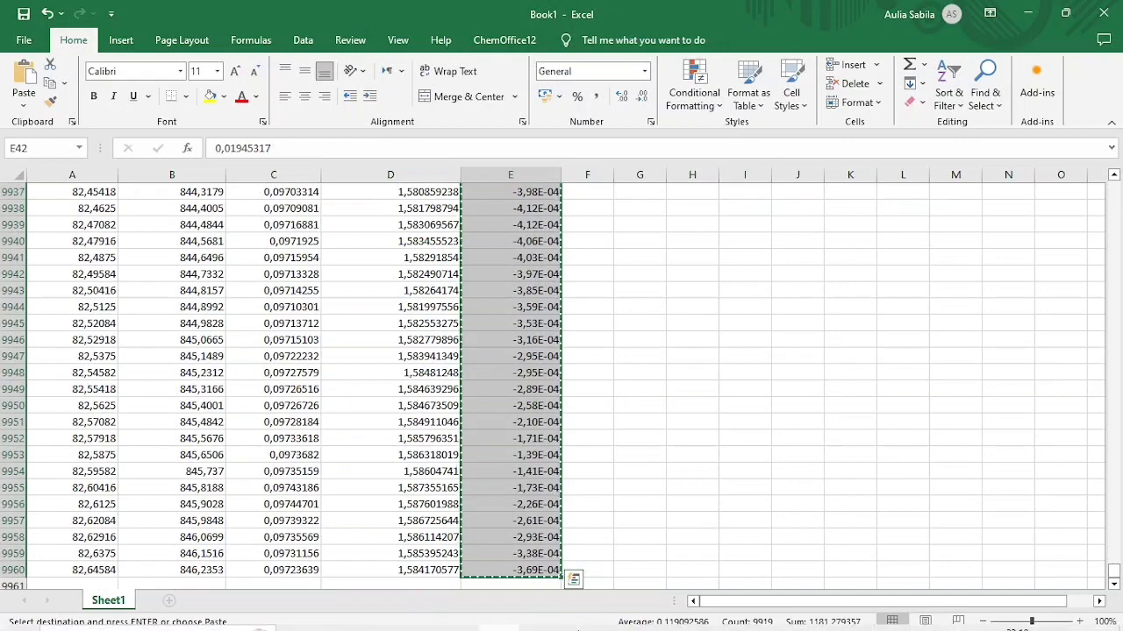
- Switch back to the OriginPro project with the TGA graph, add a new column to Book1 and paste the copied values into it
mouse_move(537, 614)
click(485, 558)
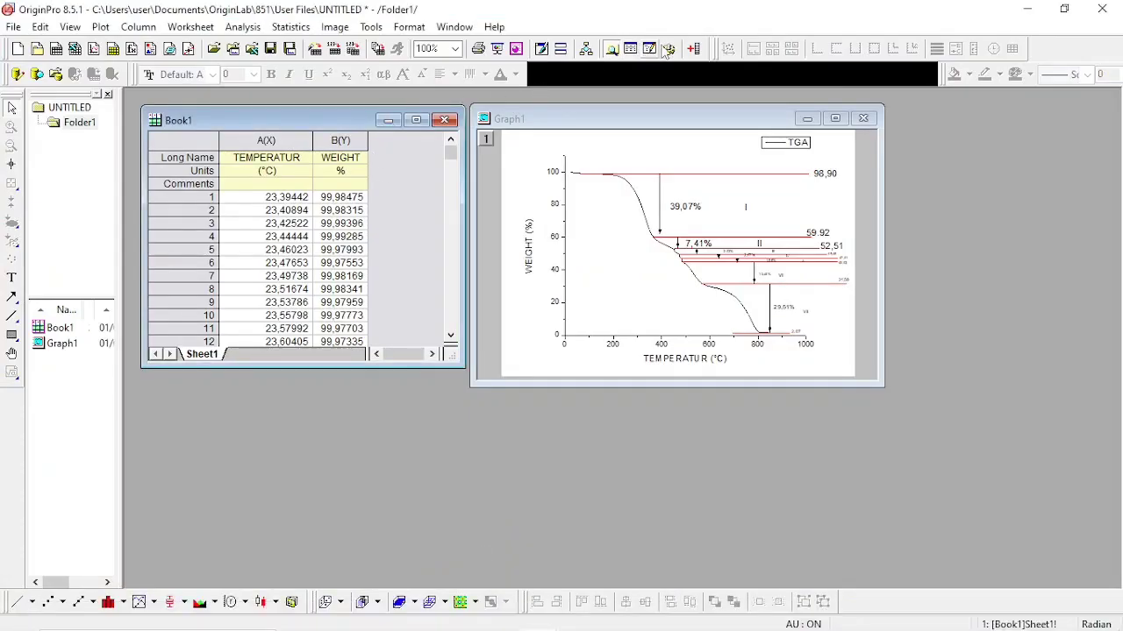
click(693, 48)
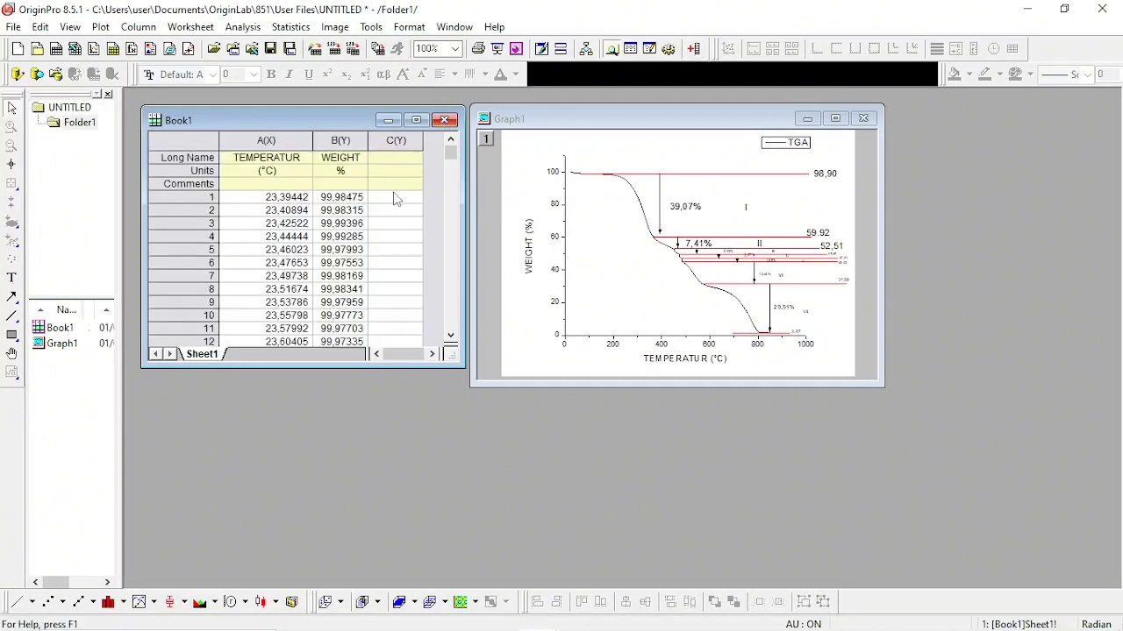
click(397, 197)
key(ctrl+v)
- Set the long name of column C(Y) to "Deriv. Weight"
double_click(406, 157)
text(Deeriv. Weight)
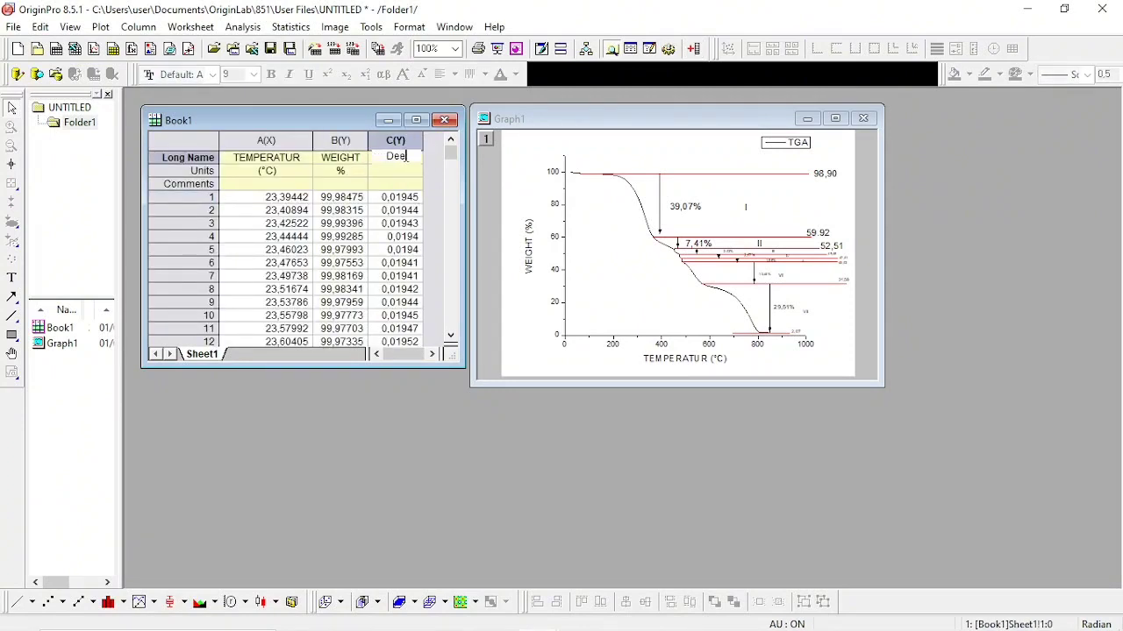
click(382, 174)
double_click(379, 158)
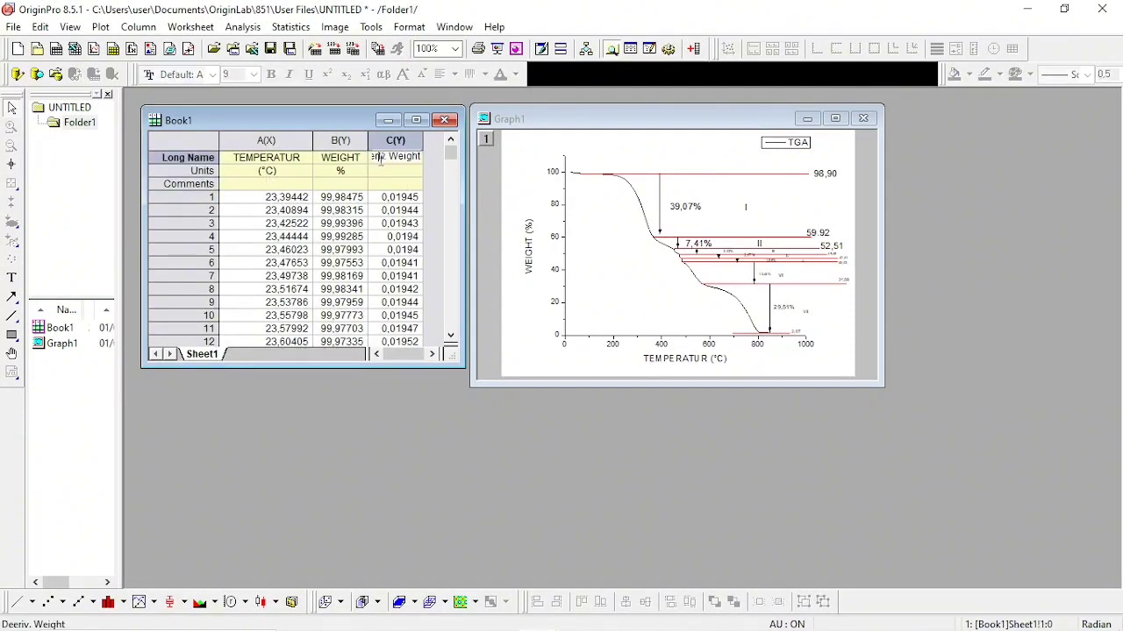
key(BackSpace)
key(Return)
- Set the units of column C(Y) to (%/°C) and widen the column to fit its long name
click(270, 174)
key(ctrl+c)
click(390, 174)
key(ctrl+v)
double_click(390, 174)
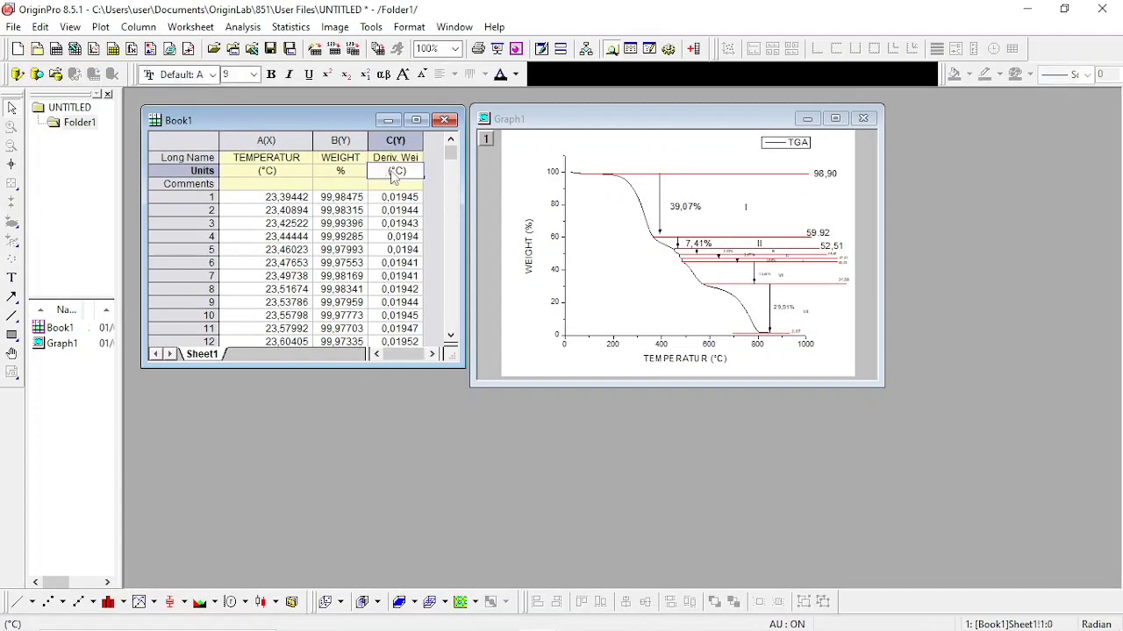
text(%/)
click(438, 192)
drag(422, 143, 438, 147)
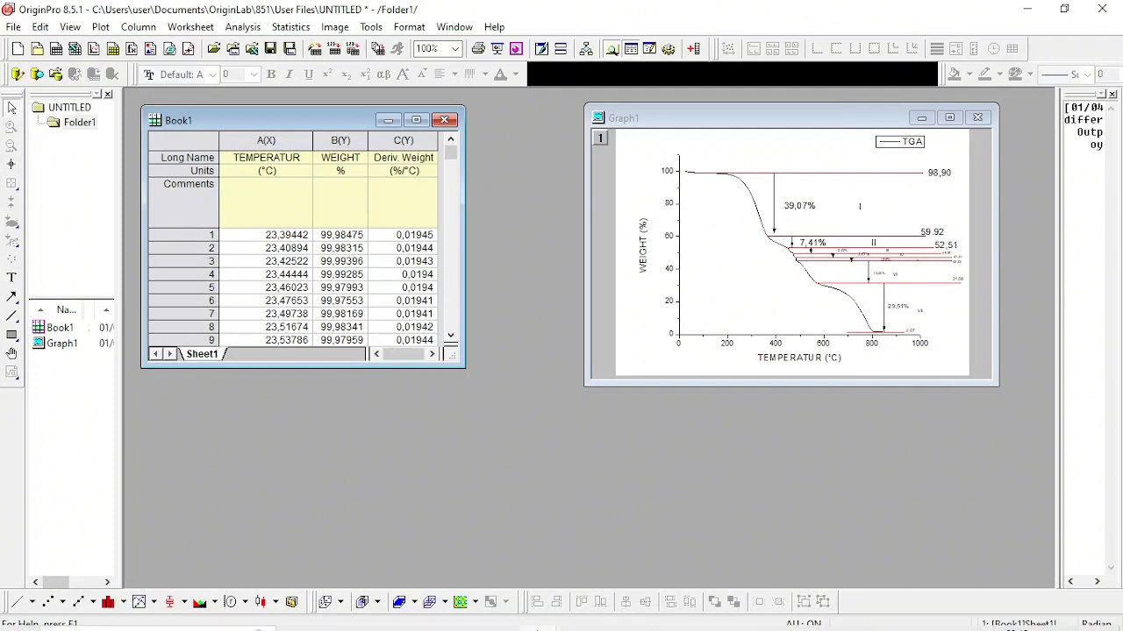
- Plot the Deriv. Weight column as a line graph against temperature and dismiss the reminder message
click(402, 142)
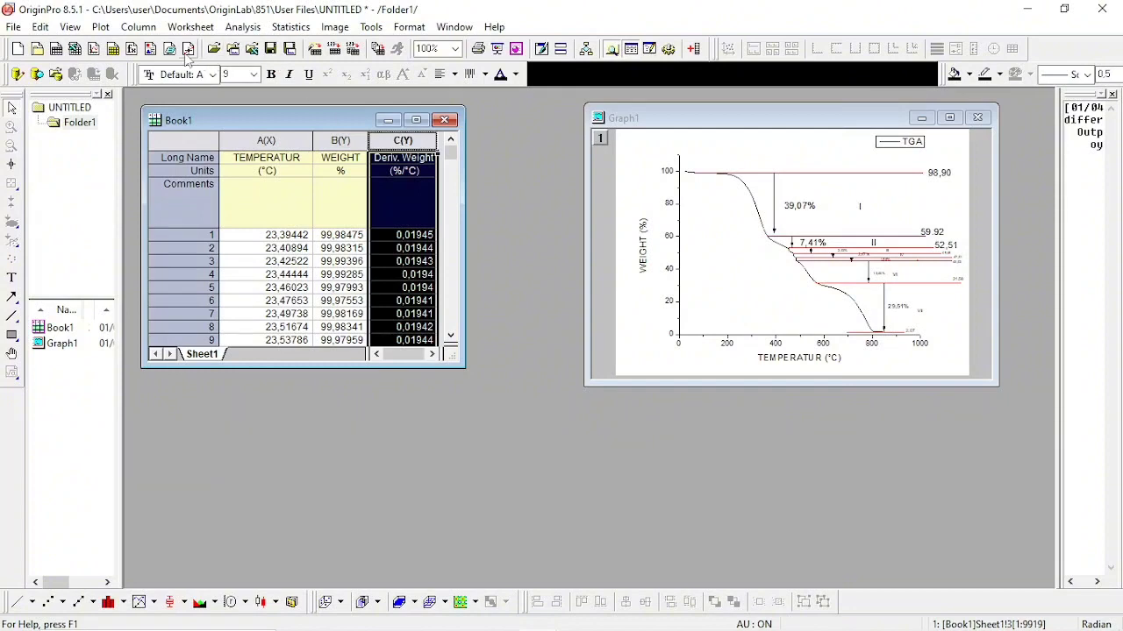
click(100, 27)
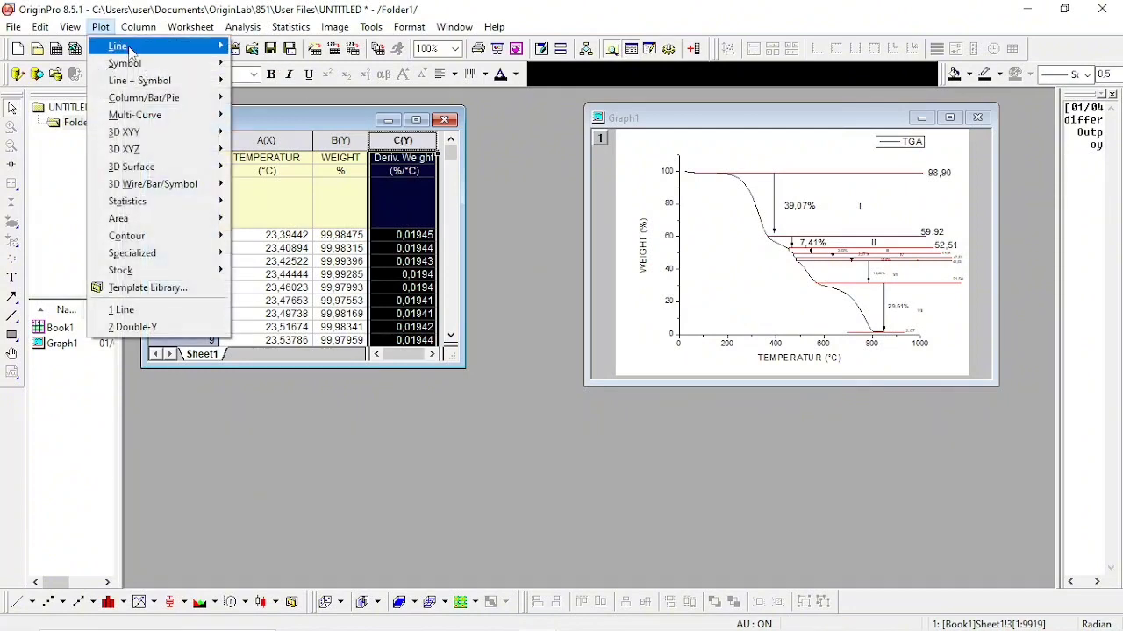
mouse_move(123, 46)
click(242, 50)
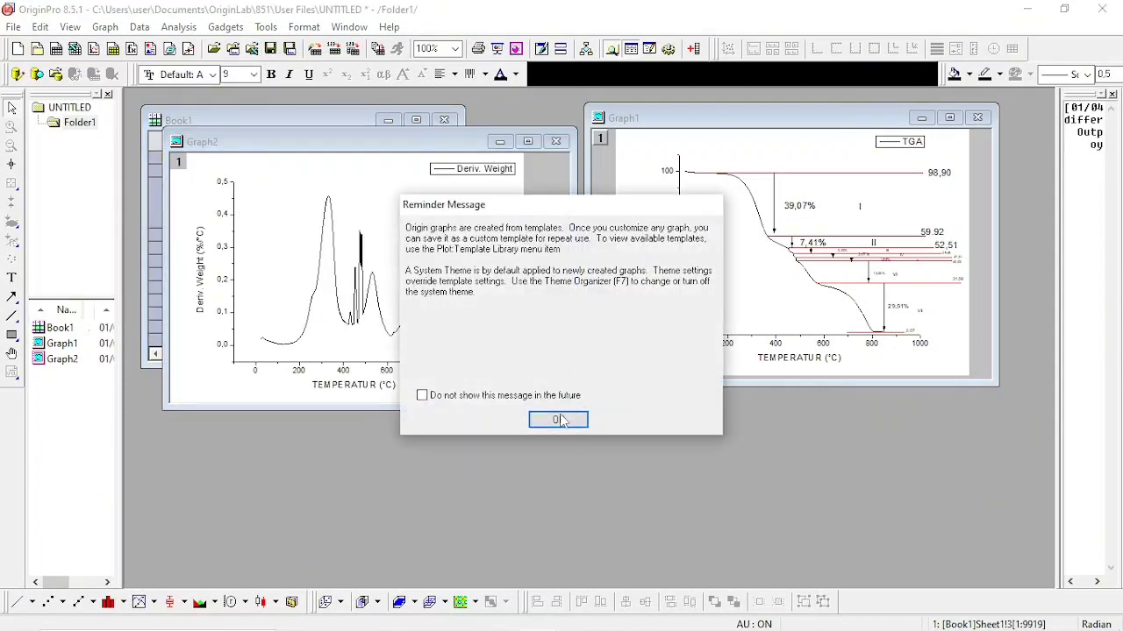
click(559, 420)
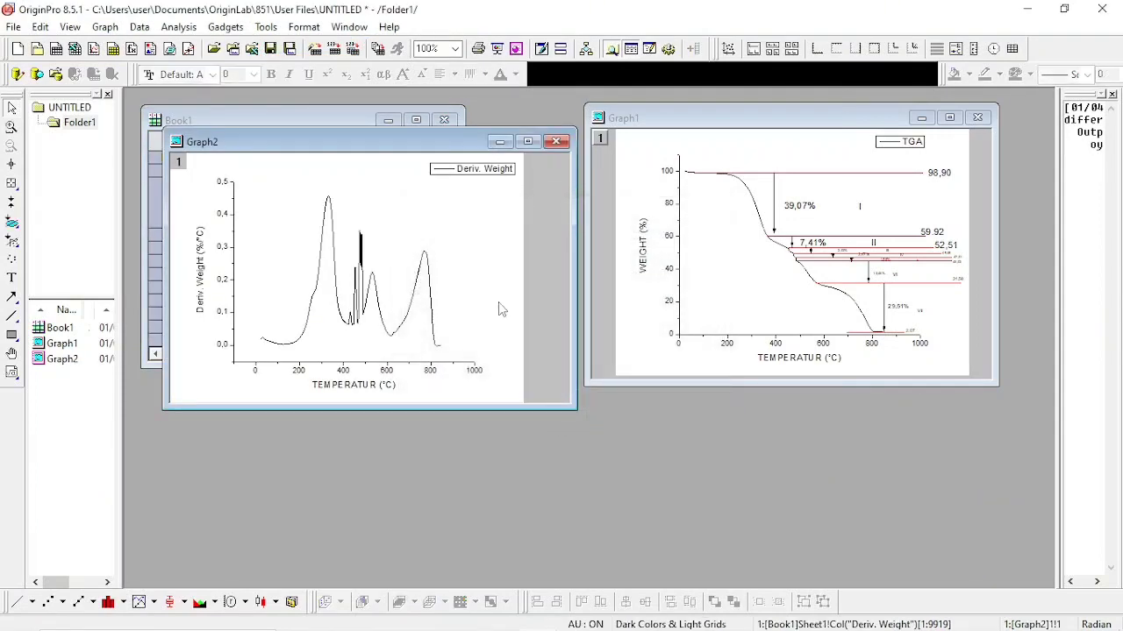
- Move the new graph window off the worksheet, smooth its Deriv. Weight curve with the last used settings and close the script window
drag(460, 145, 623, 223)
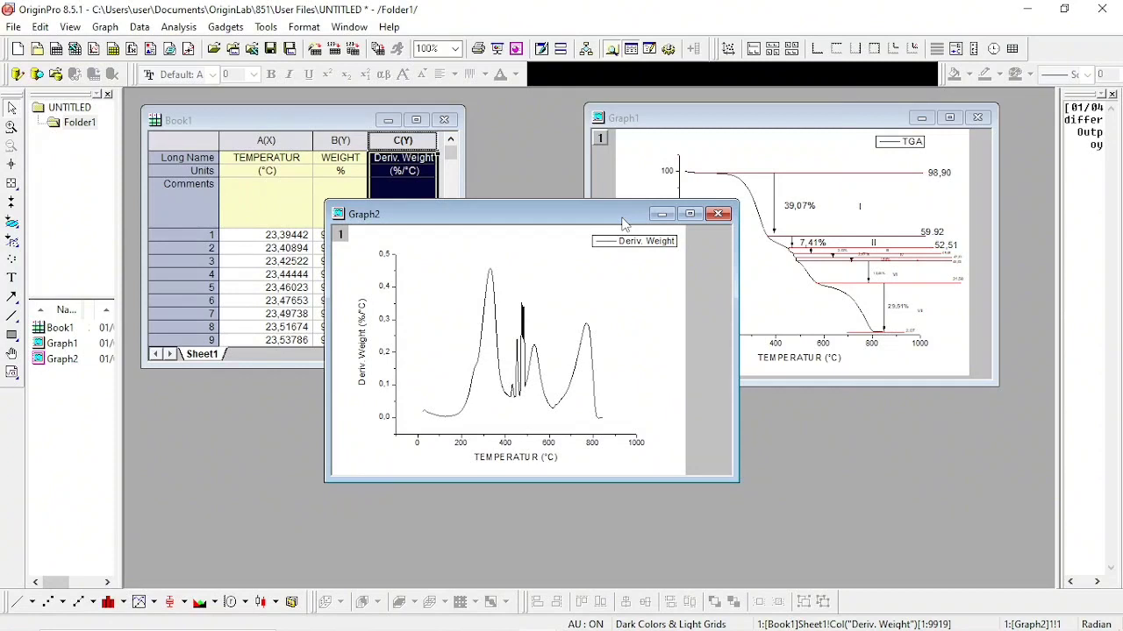
click(483, 336)
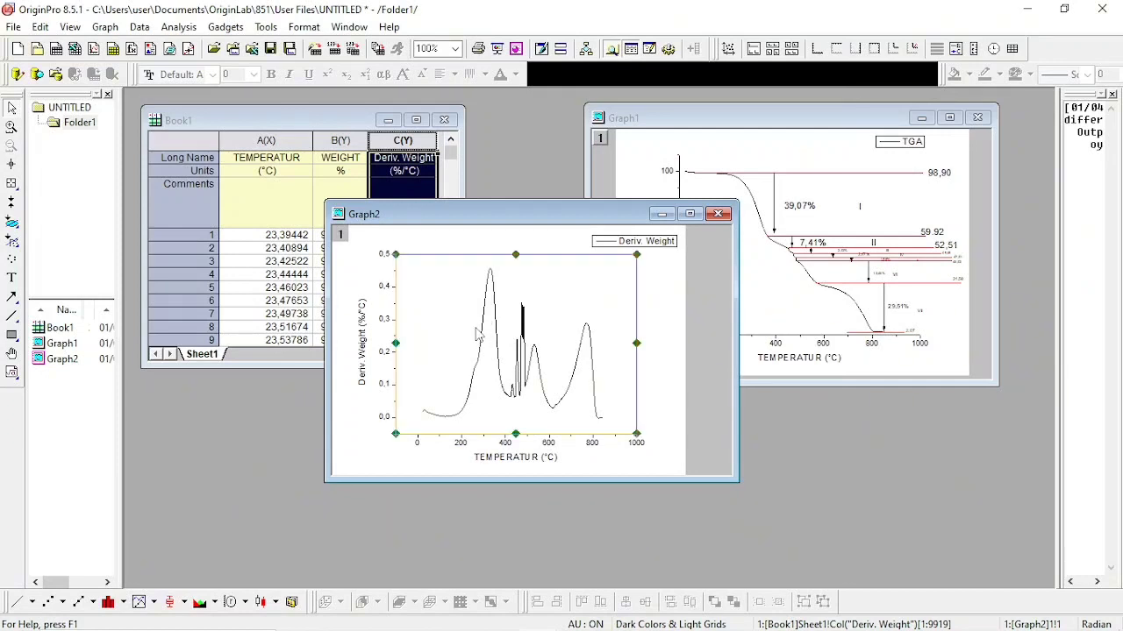
click(179, 27)
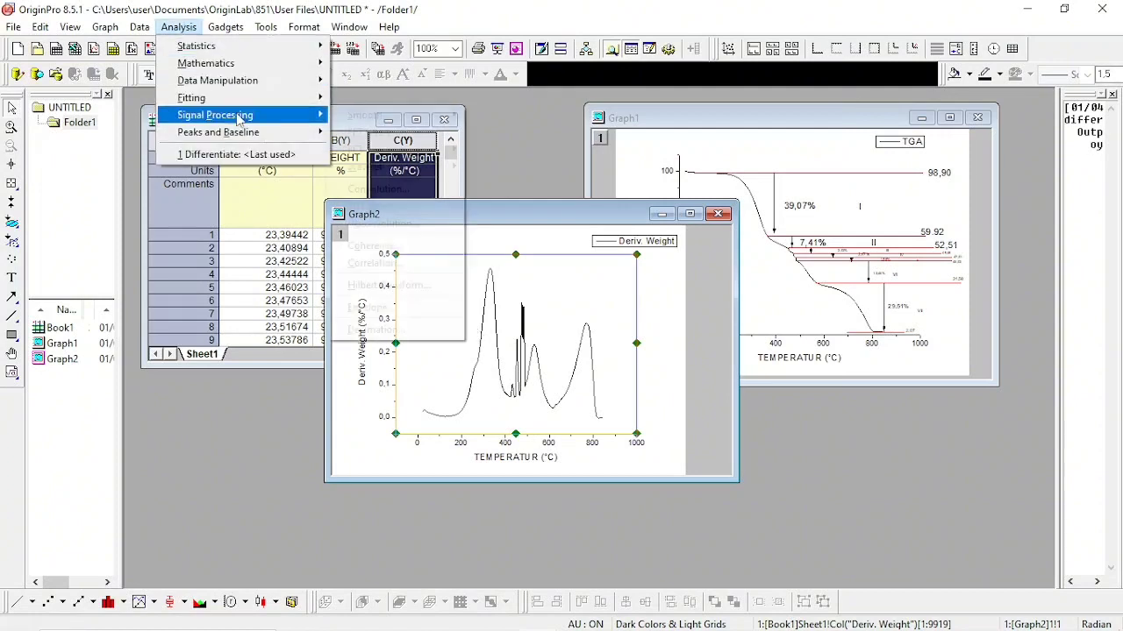
mouse_move(240, 120)
mouse_move(350, 122)
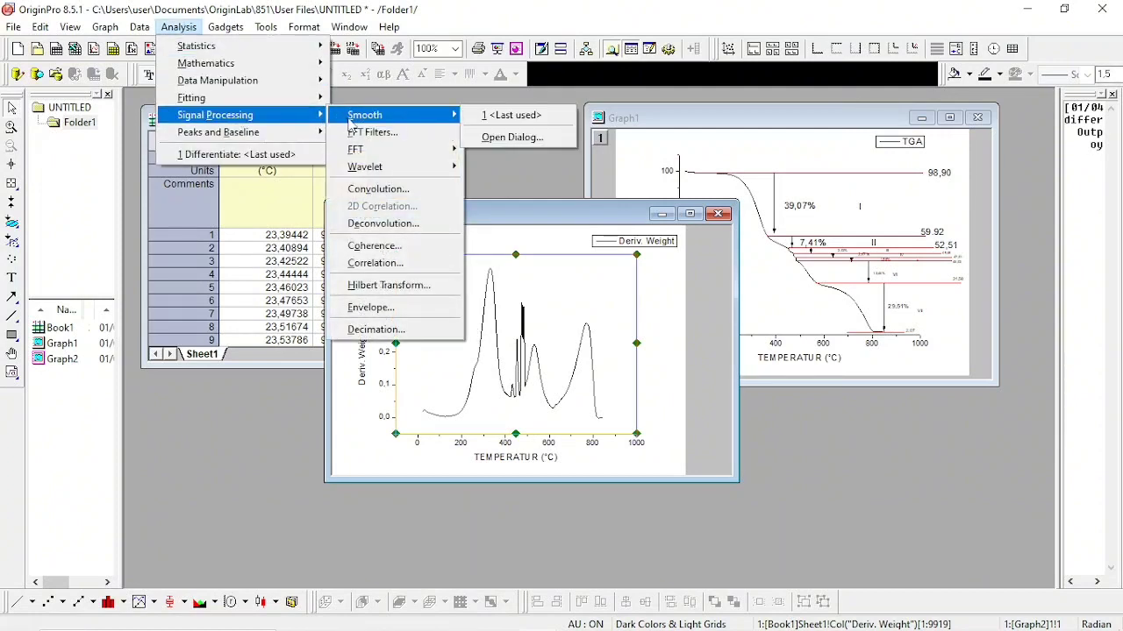
click(493, 115)
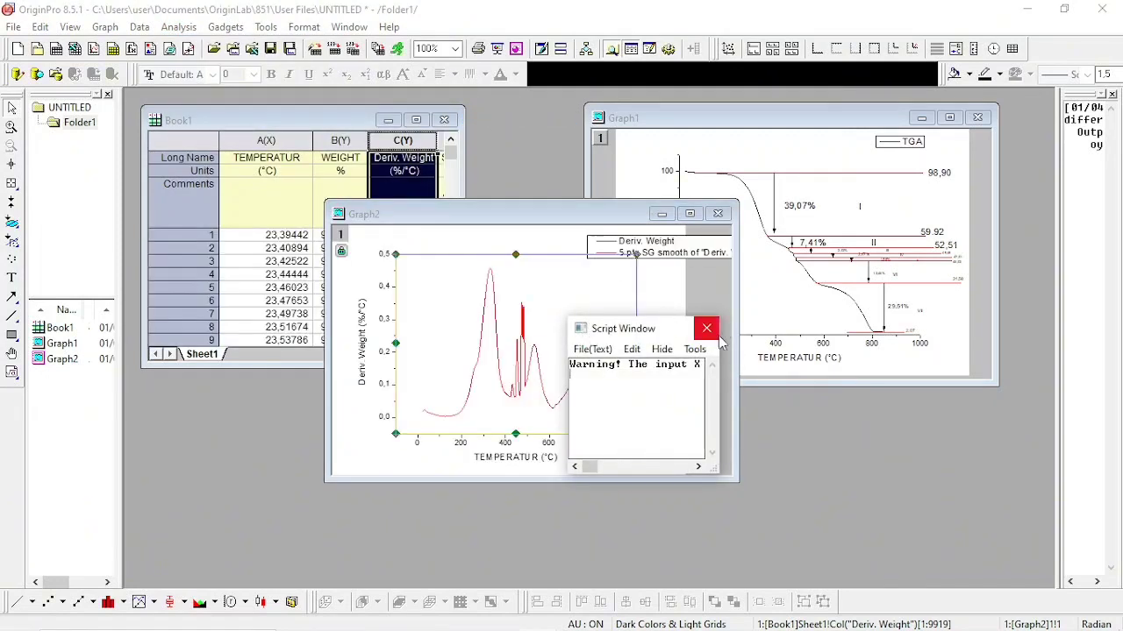
click(707, 329)
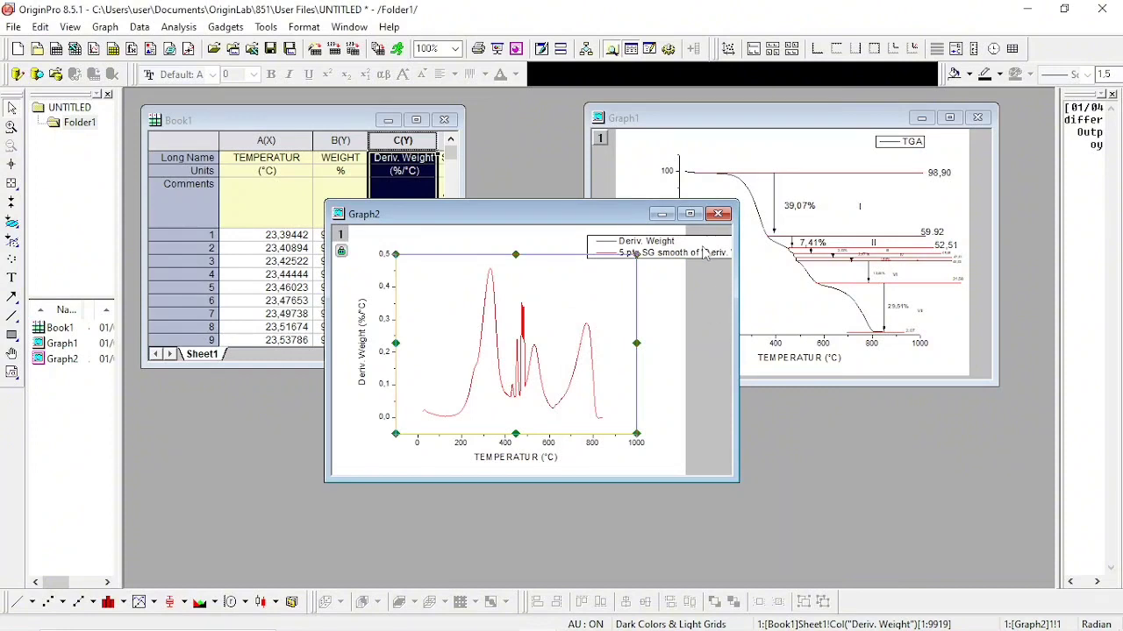
- Maximize the Deriv. Weight graph and set the starting value of both the vertical and horizontal axes to 0
click(691, 214)
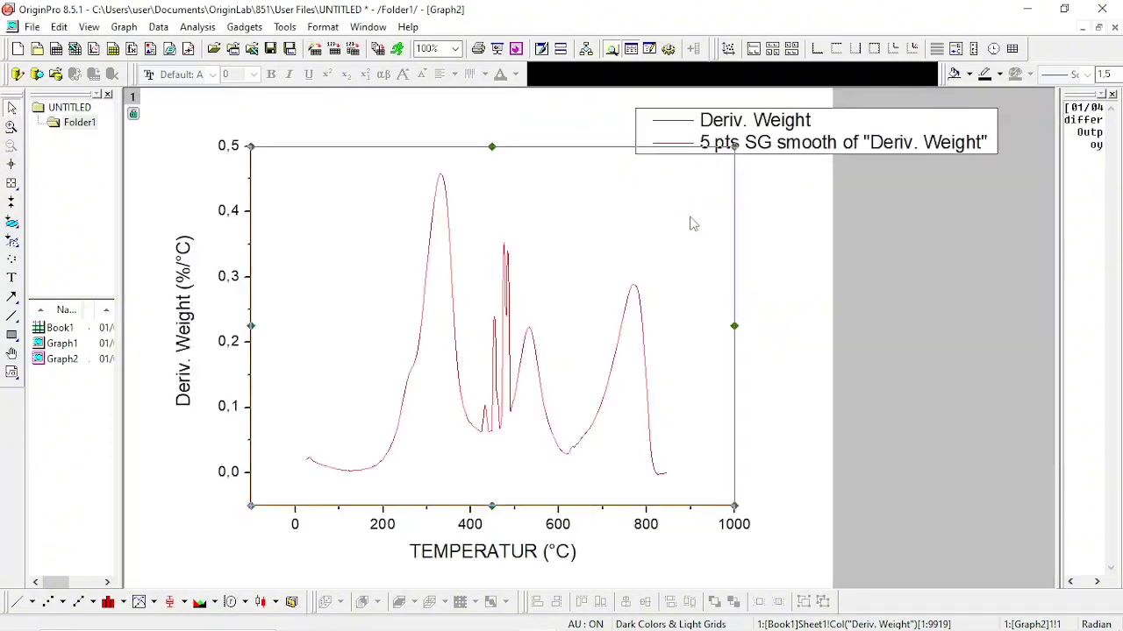
click(861, 321)
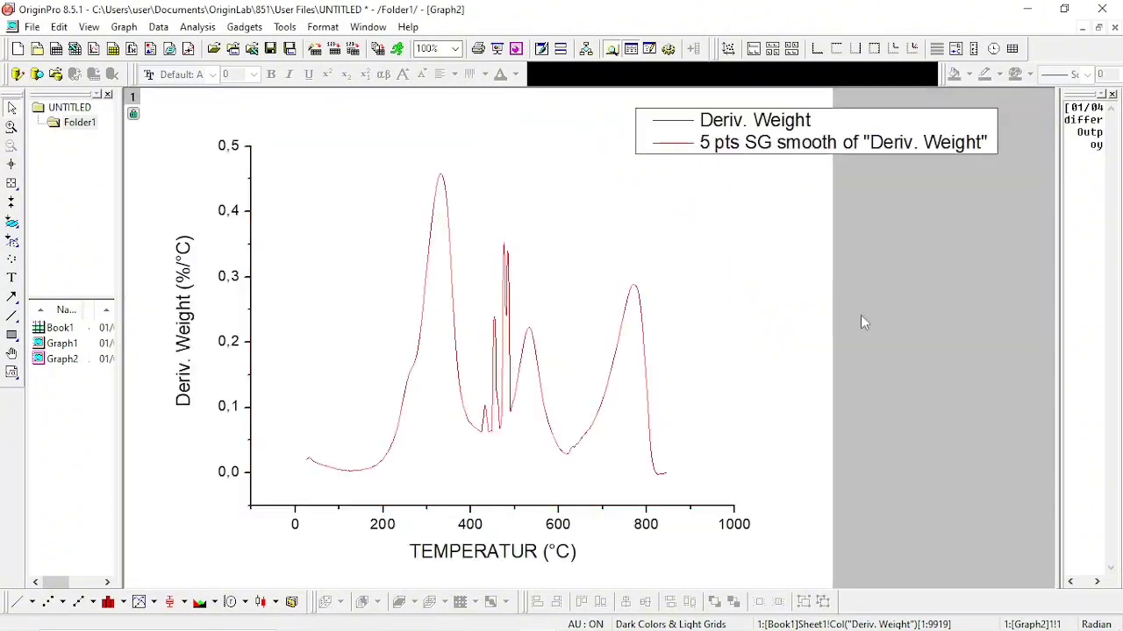
click(251, 480)
double_click(254, 485)
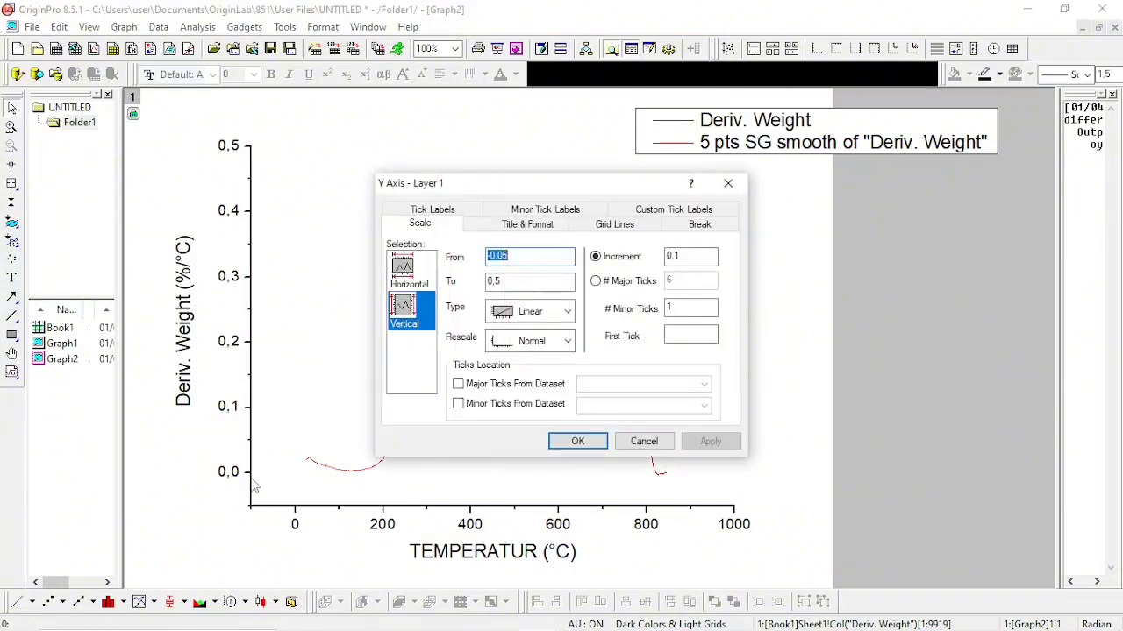
key(Return)
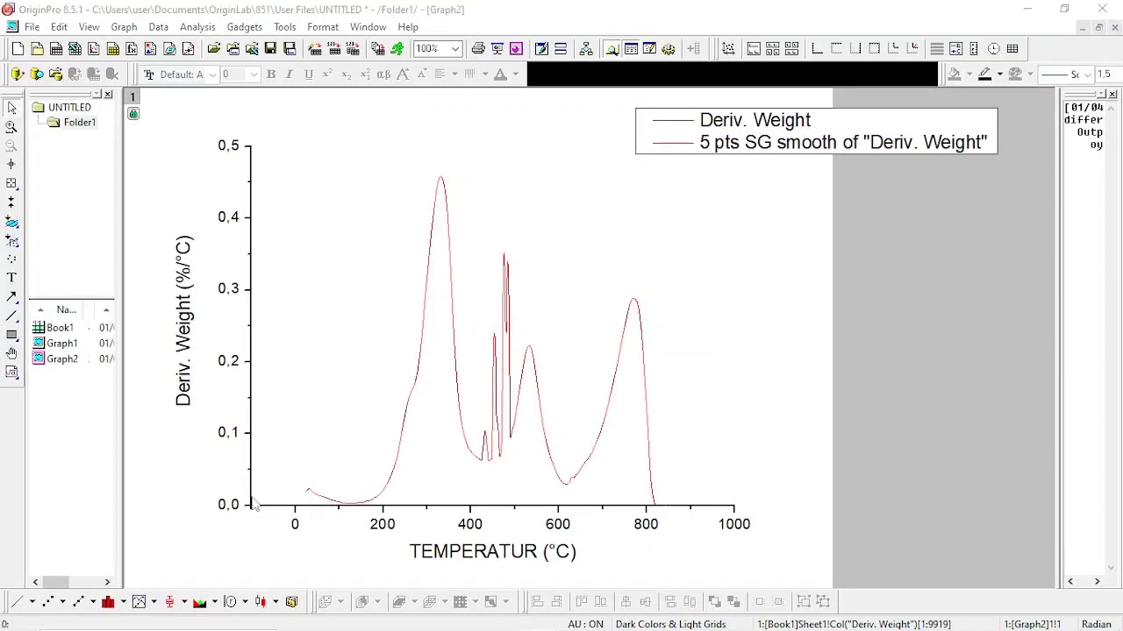
double_click(291, 509)
text(0)
key(Return)
- Fine-tune the vertical axis's starting value, trying -0,03 and -0,005 and settling on -0,003
double_click(251, 500)
text(-0,03)
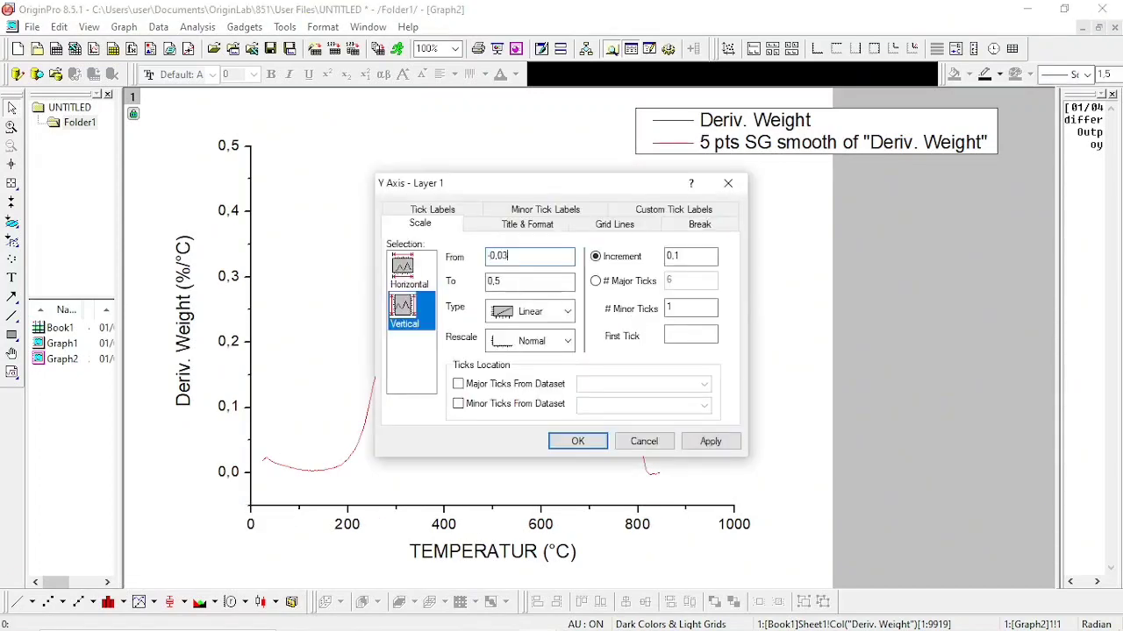
key(Return)
double_click(251, 500)
text(-0,005)
click(577, 441)
double_click(251, 500)
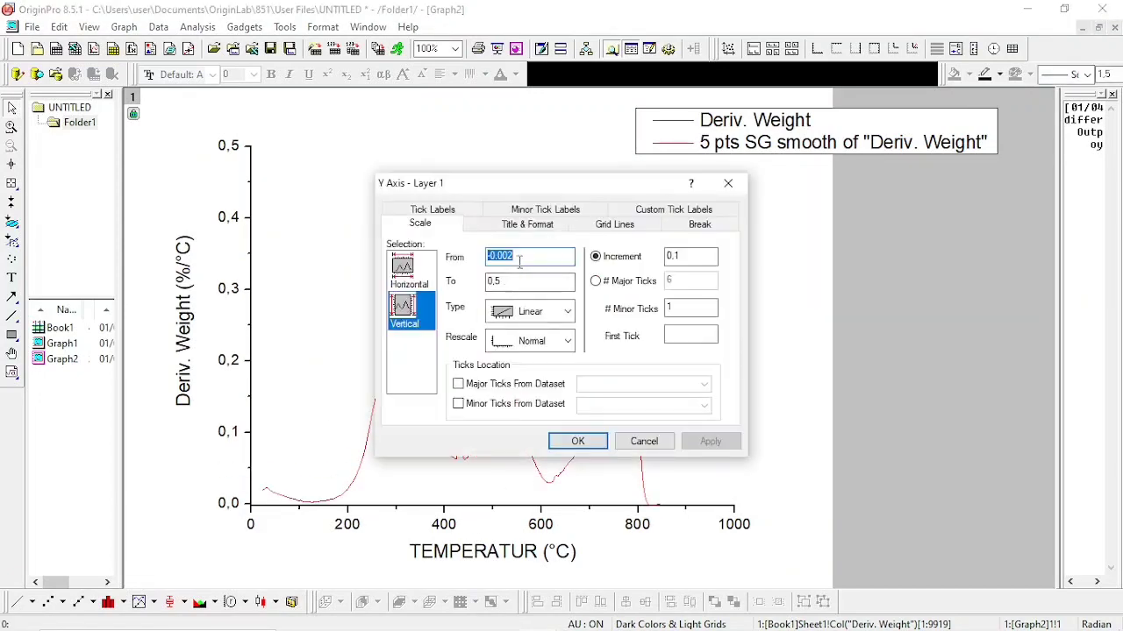
text(-0,003)
click(577, 441)
- Replace the graph legend's entries with the single label "DTA"
double_click(833, 140)
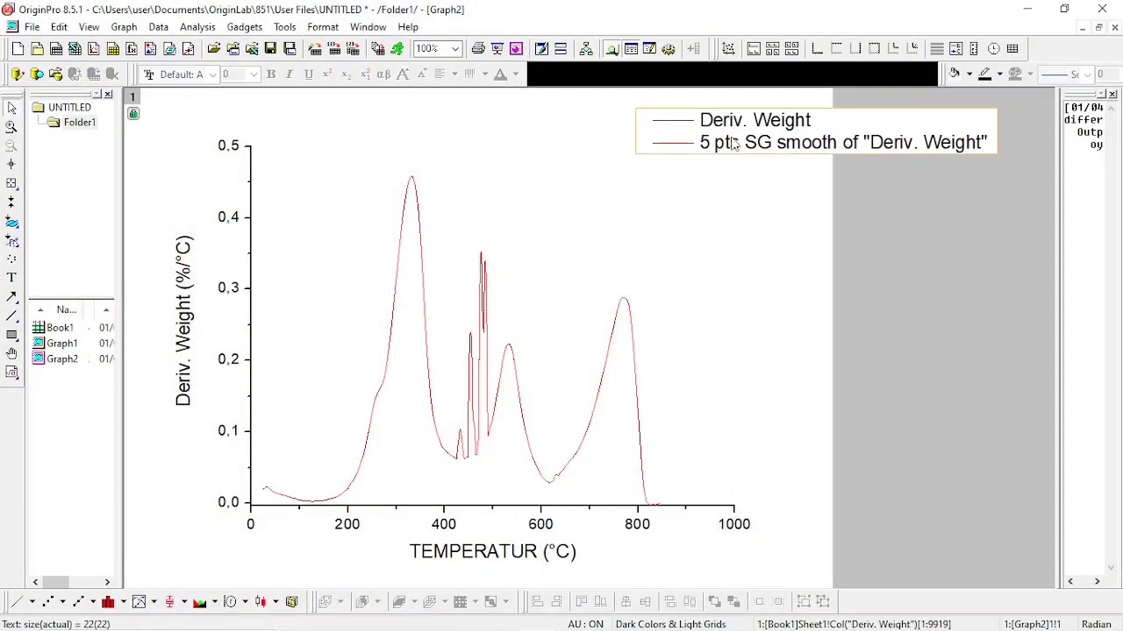
double_click(735, 145)
text(DTA)
click(915, 258)
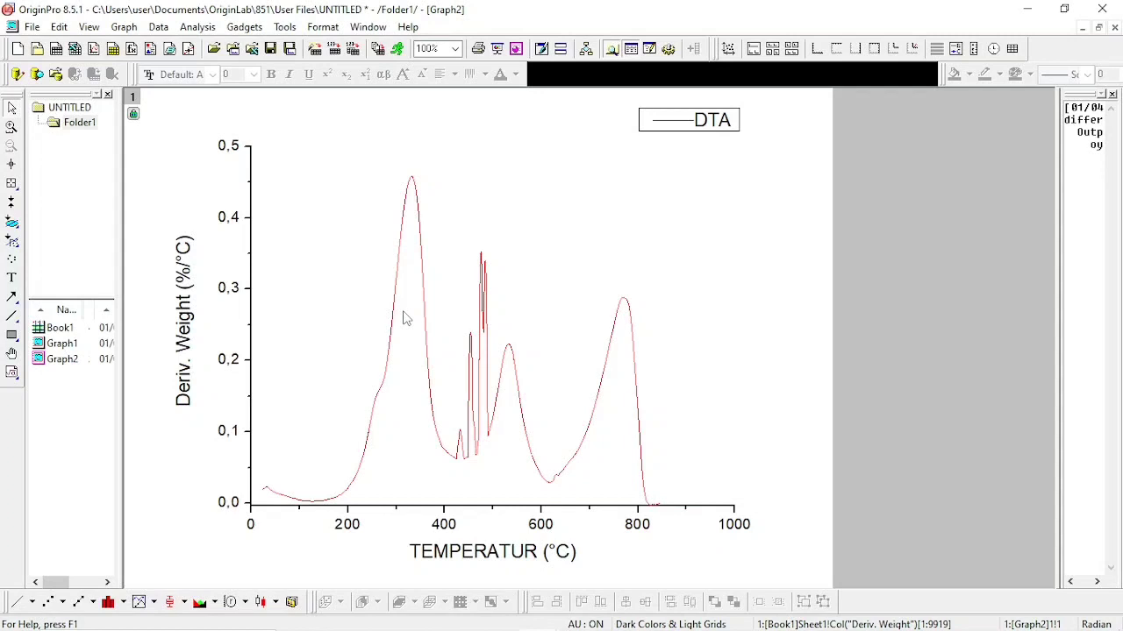
- Draw a short horizontal line across the tip of the tallest peak of the DTA curve
scroll(405, 318, up, 3)
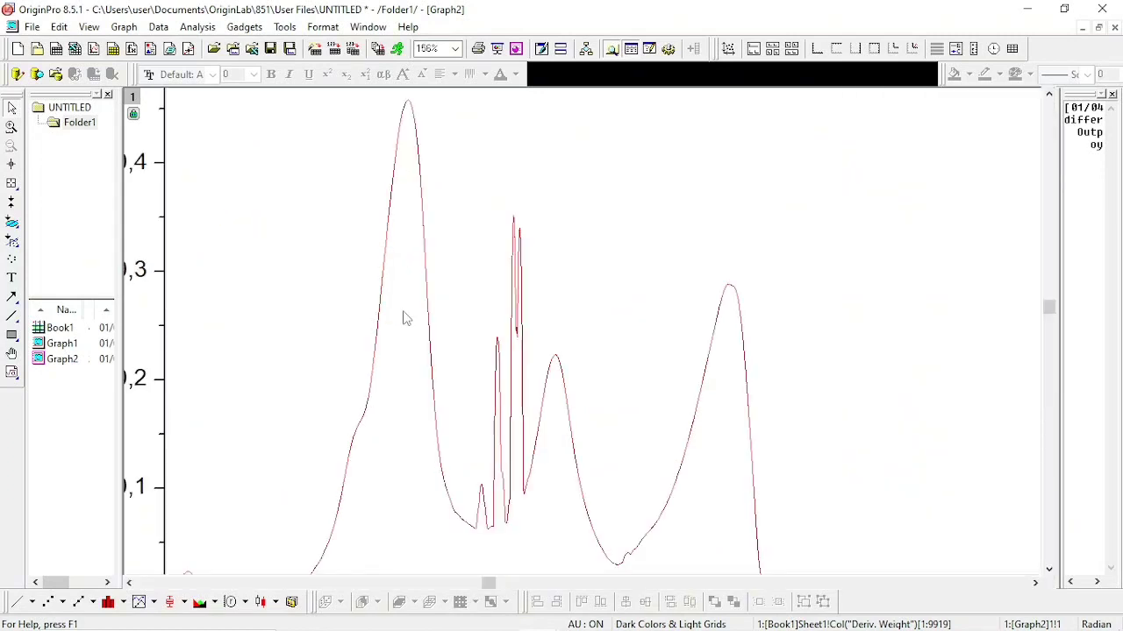
scroll(406, 319, up, 5)
scroll(405, 319, down, 8)
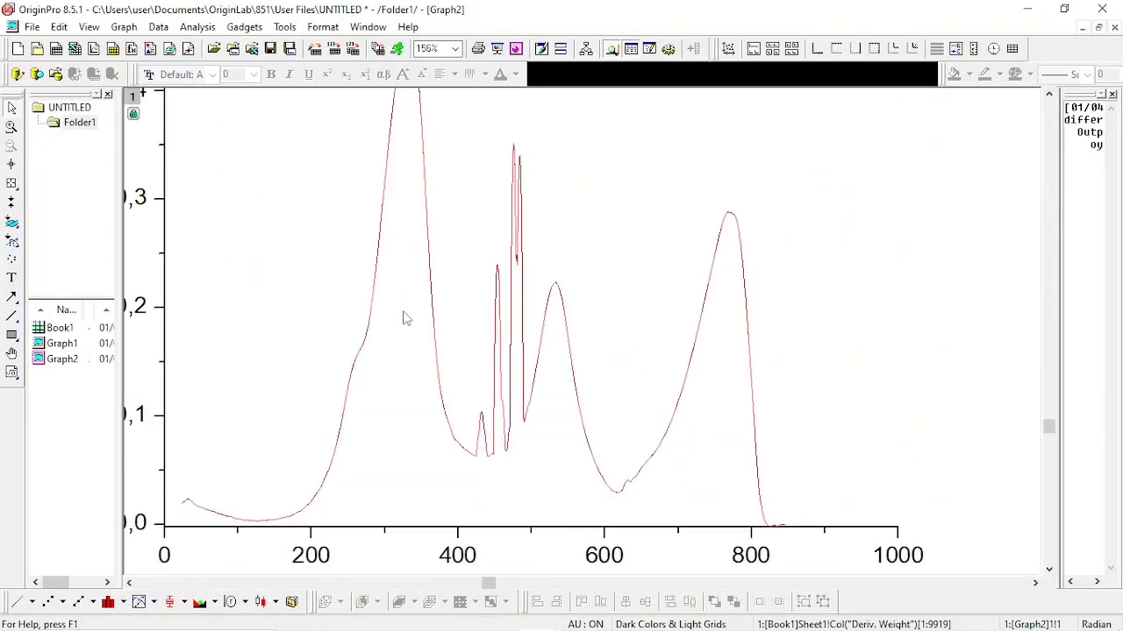
scroll(405, 318, up, 4)
scroll(403, 314, up, 2)
scroll(405, 319, down, 2)
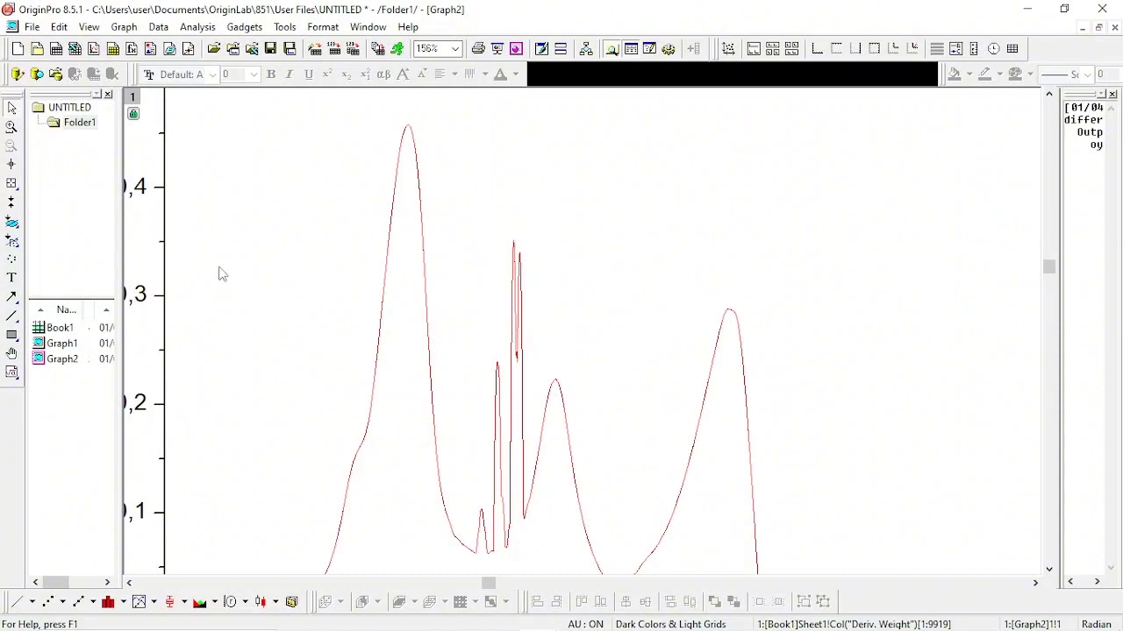
scroll(221, 274, up, 3)
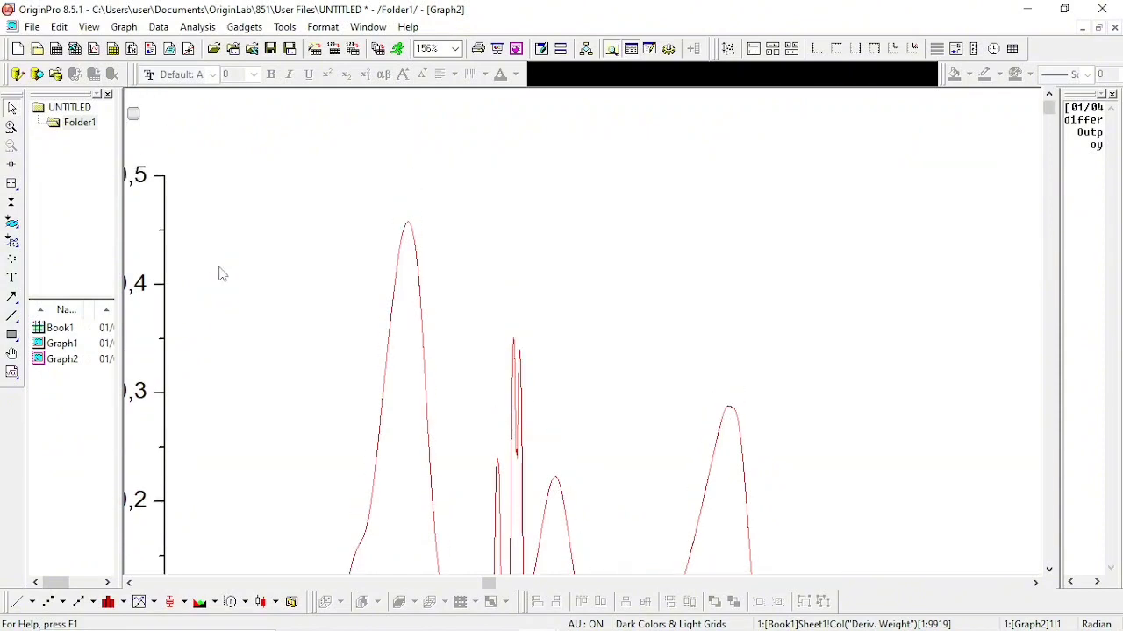
click(13, 318)
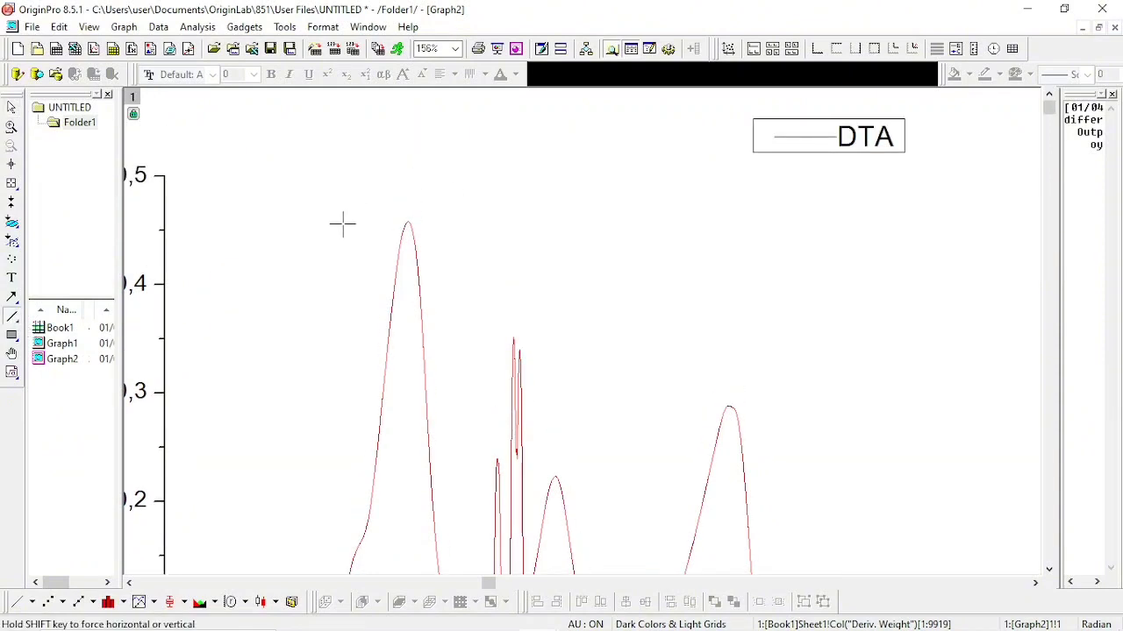
mouse_move(340, 225)
mouse_down()
mouse_move(467, 224)
mouse_move(457, 223)
mouse_up()
click(457, 221)
- Draw short horizontal lines across the tips of the remaining peaks of the DTA curve
click(11, 317)
scroll(471, 333, down, 5)
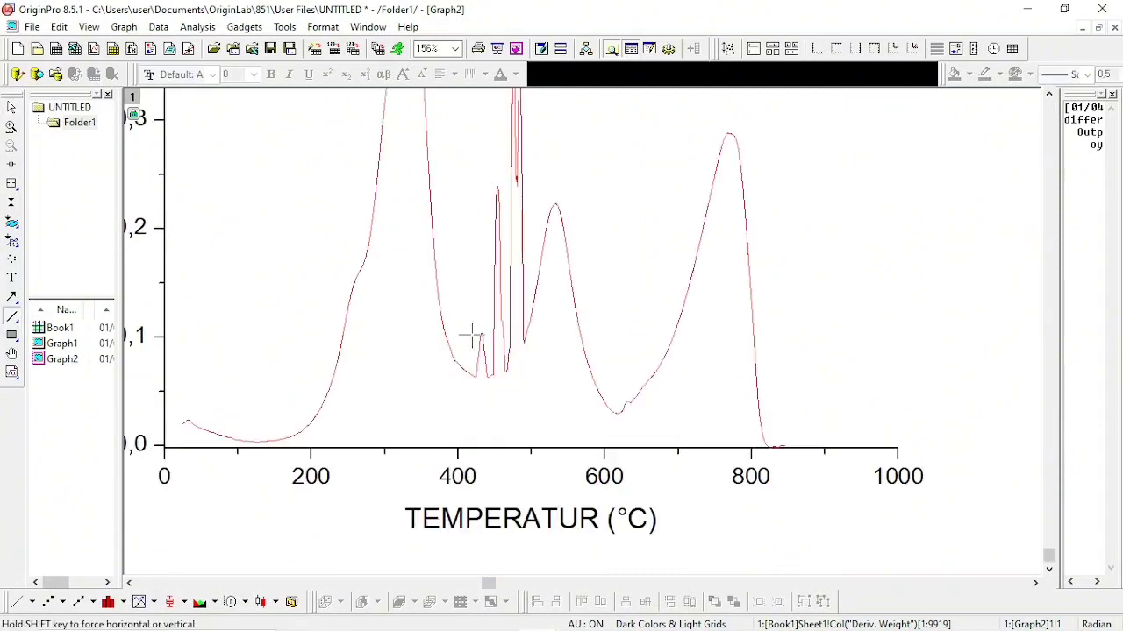
drag(471, 333, 489, 333)
click(11, 316)
scroll(555, 131, up, 5)
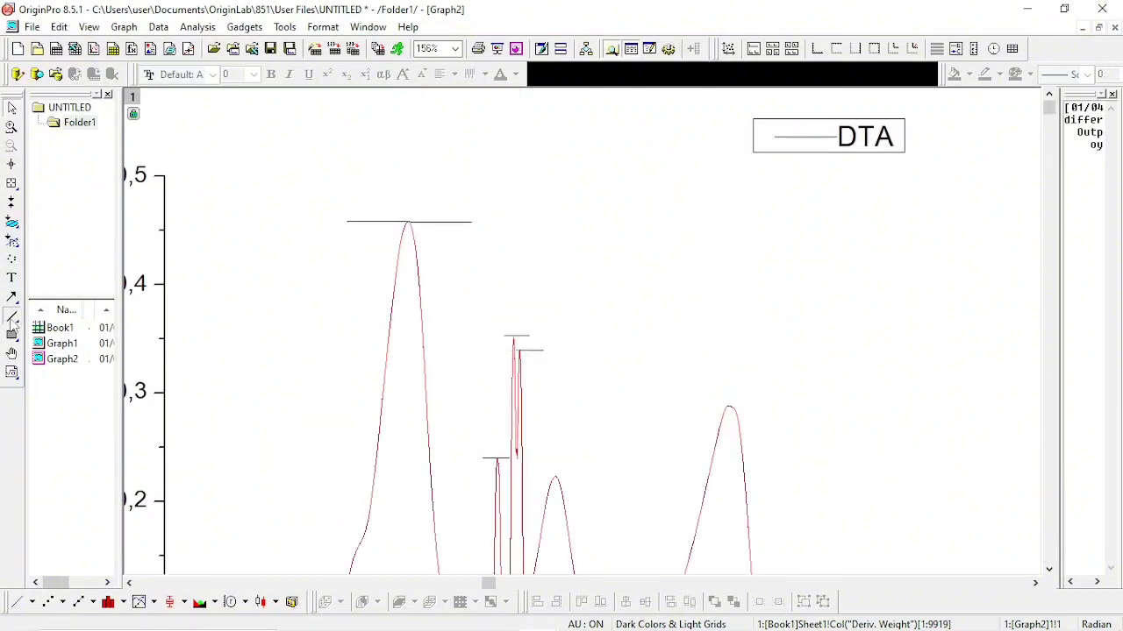
drag(699, 405, 757, 405)
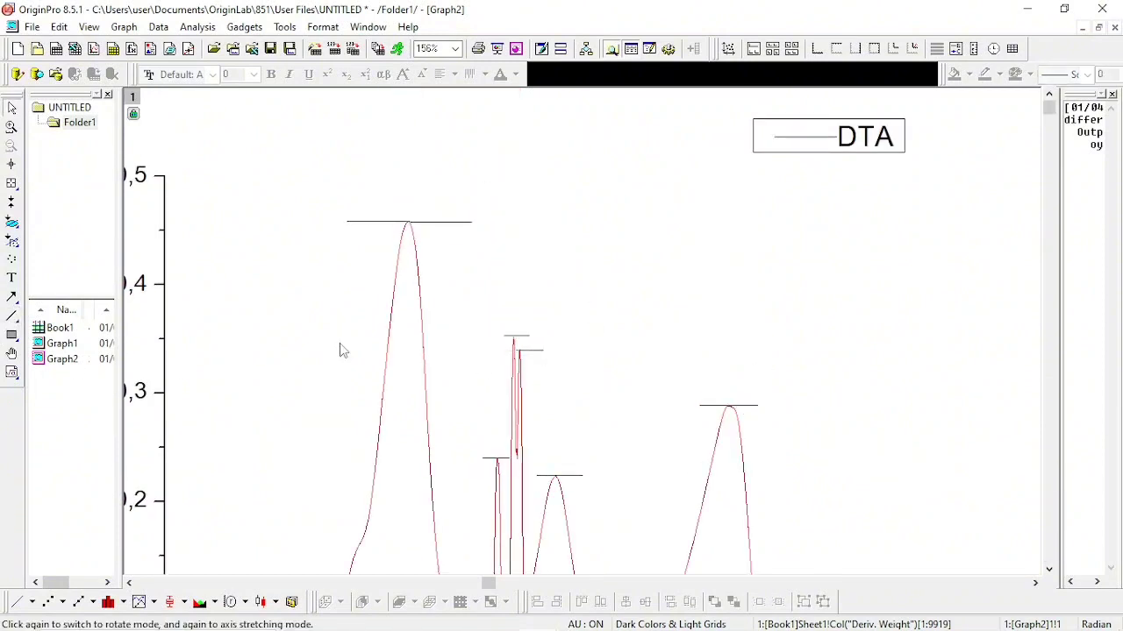
- Read the peak temperatures off the DTA curve and label the tallest peak "332,91°C" and two narrow peaks "452,87°c" and "475,23°C"
click(12, 166)
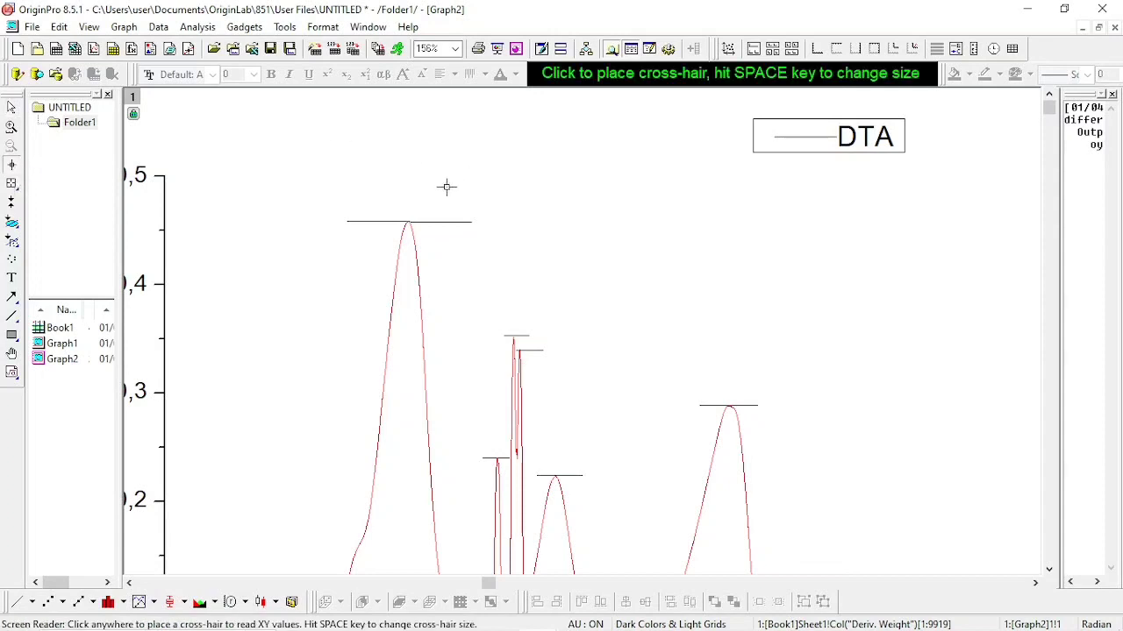
click(408, 222)
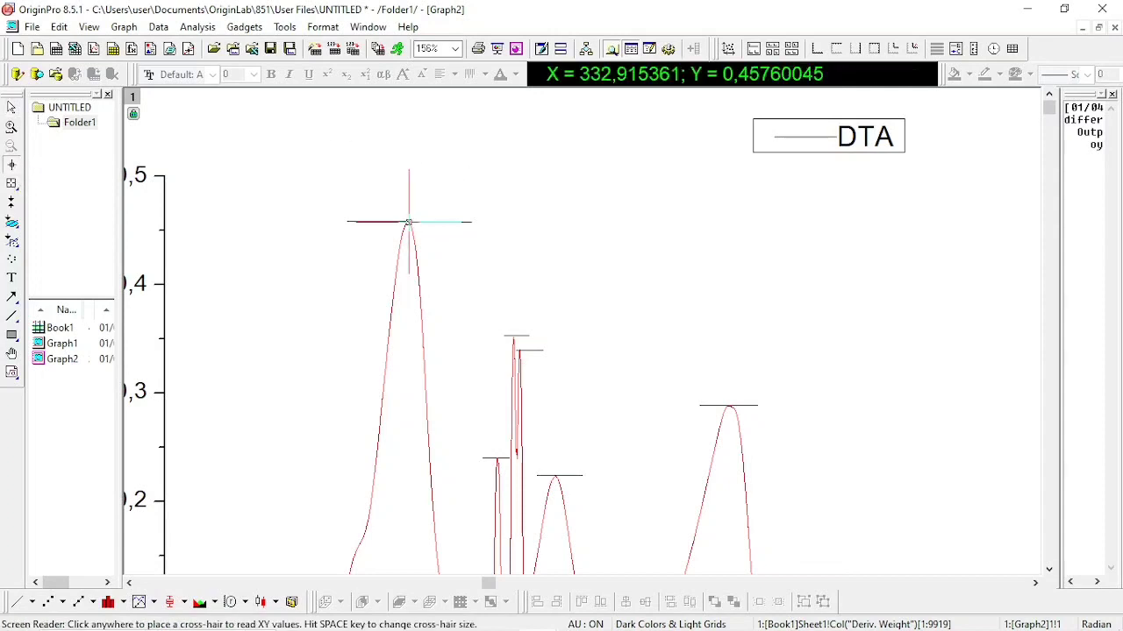
click(14, 281)
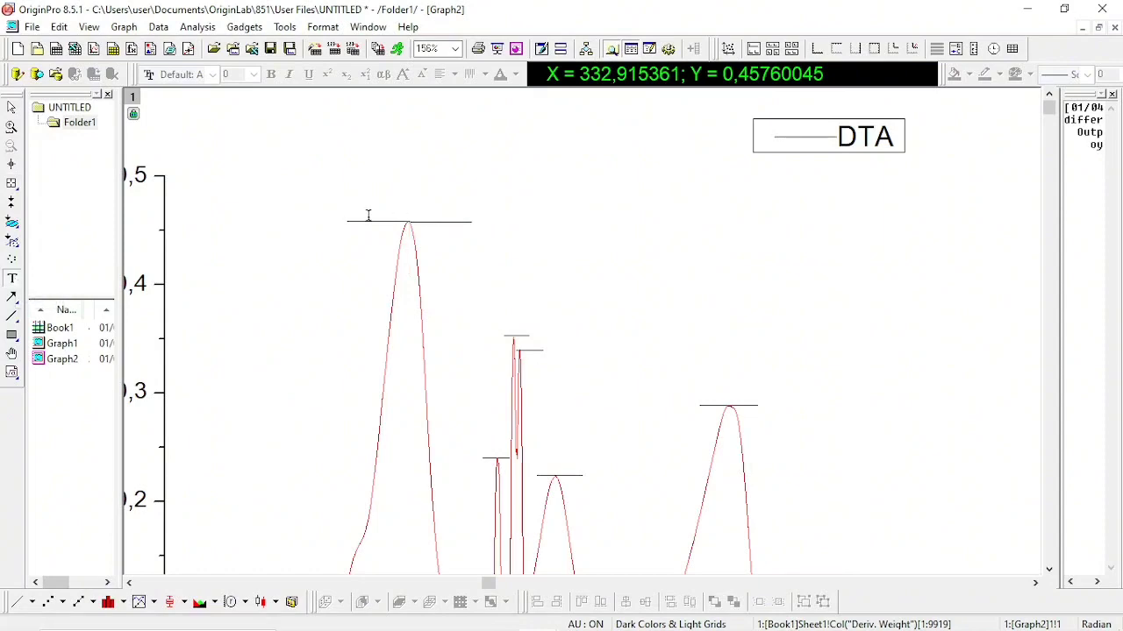
click(368, 215)
text(332,91°)
click(520, 218)
drag(470, 221, 459, 203)
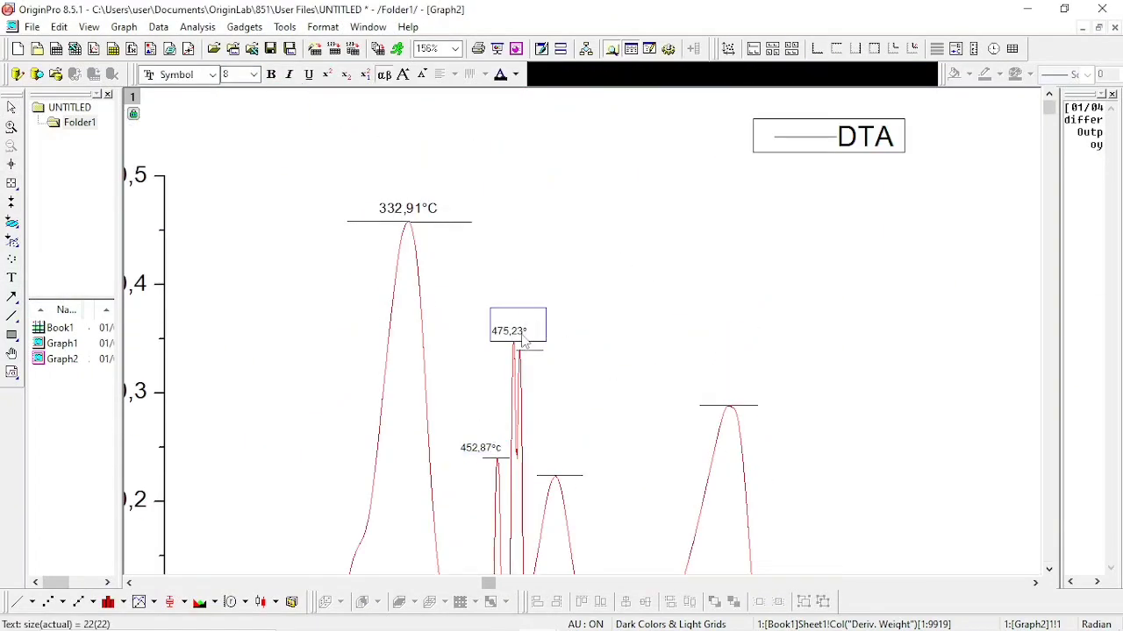
double_click(430, 208)
text(C)
- Label the remaining peaks "483,176°c", "533,54°C" and "768,86°C", then show the whole graph page
click(13, 278)
click(551, 353)
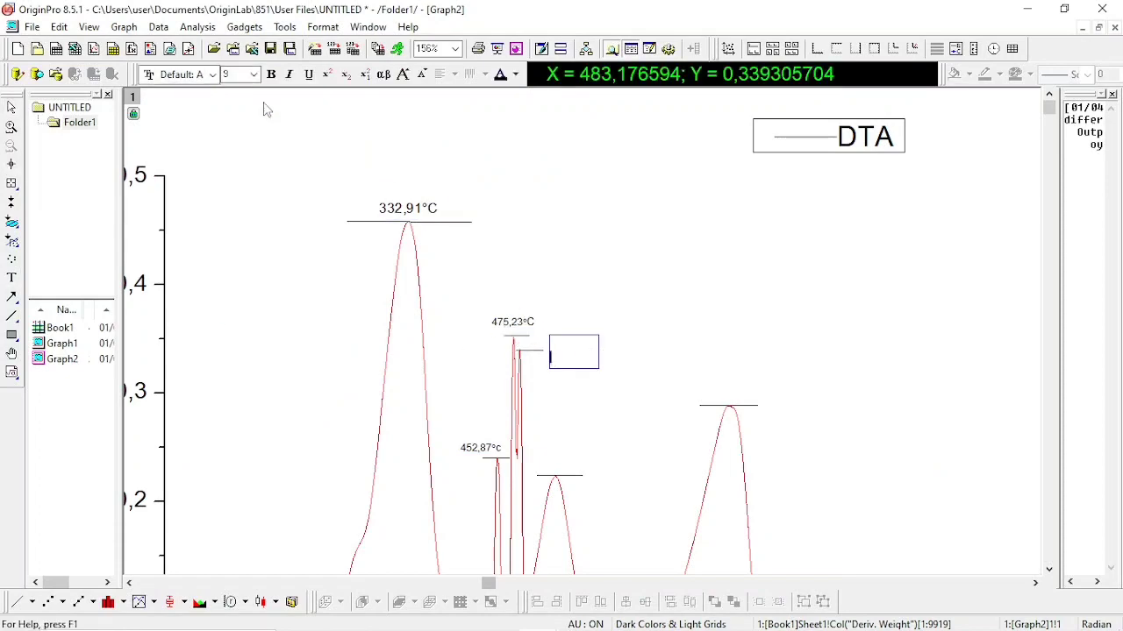
text(483,176°c532,497)
click(12, 165)
click(555, 476)
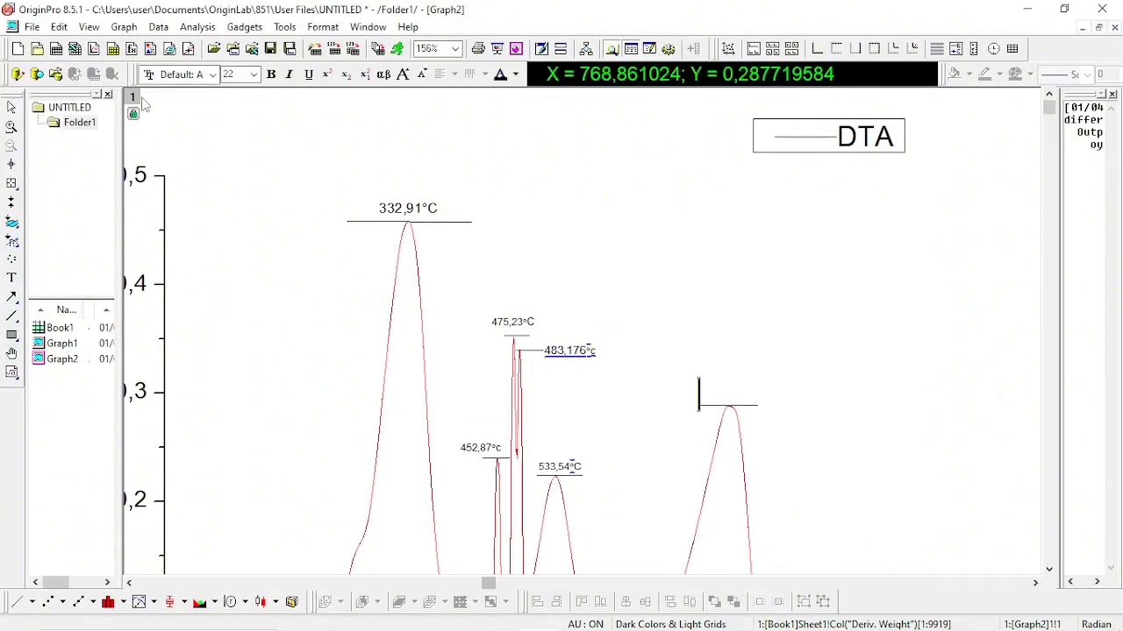
key(ctrl+w)
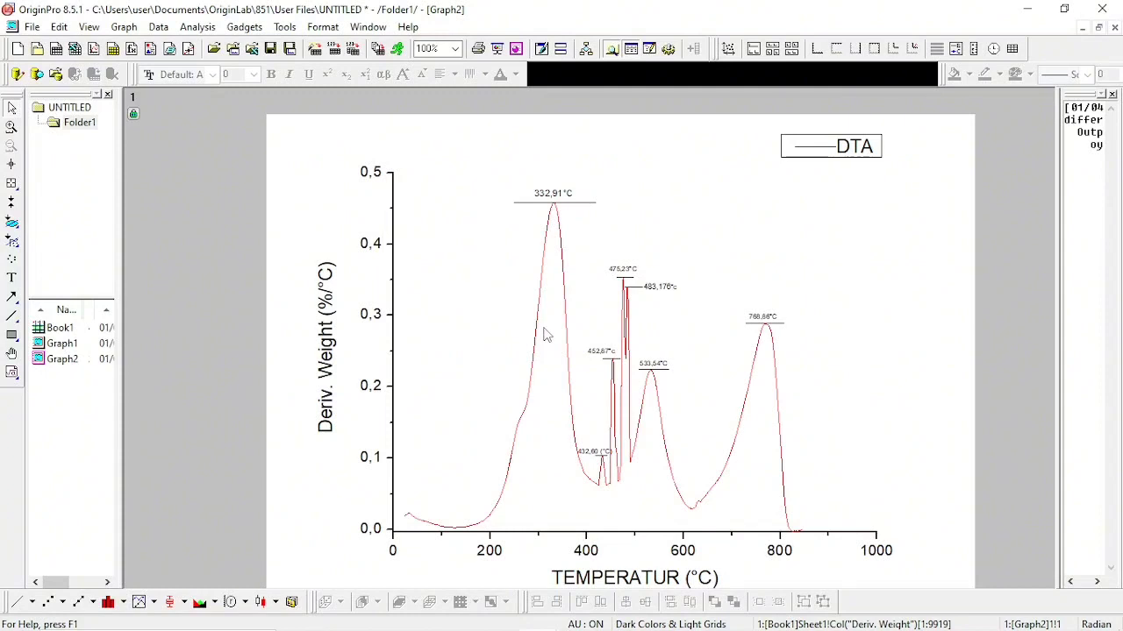
- Restore the DTA graph window, move it below the TGA graph, and plot worksheet columns A to D as a double-Y graph
click(1098, 27)
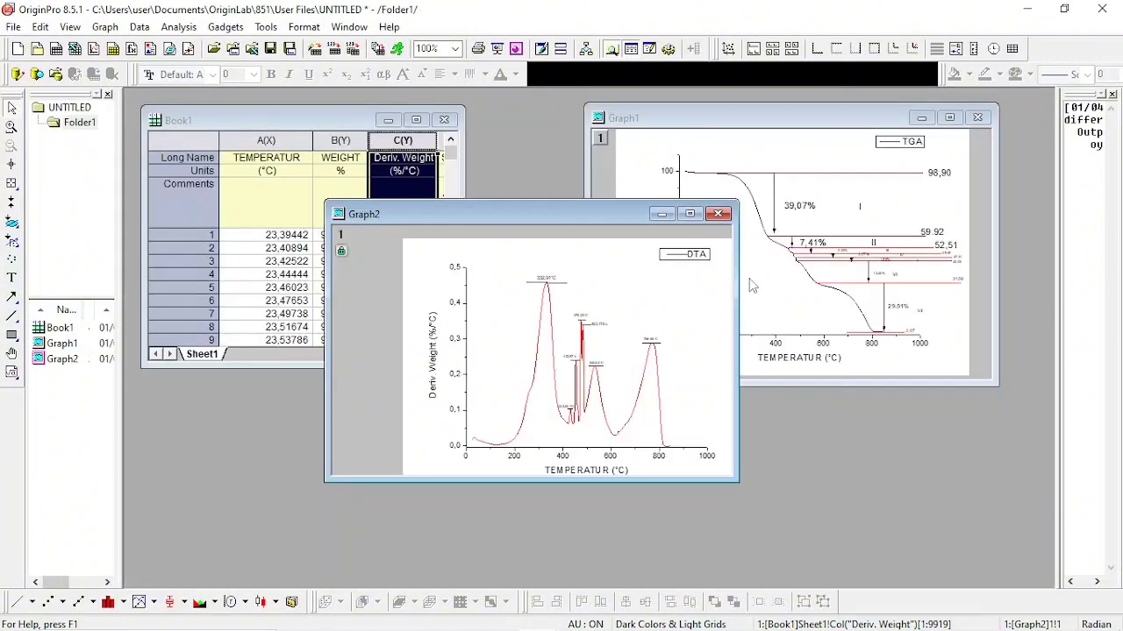
drag(594, 214, 855, 310)
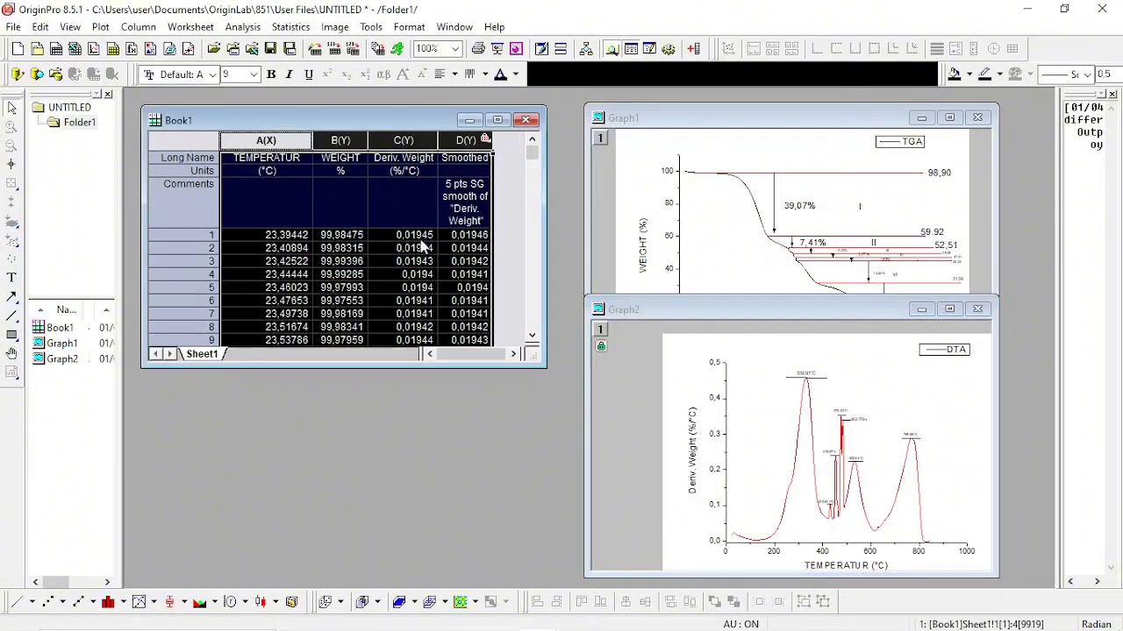
drag(266, 140, 465, 141)
click(140, 603)
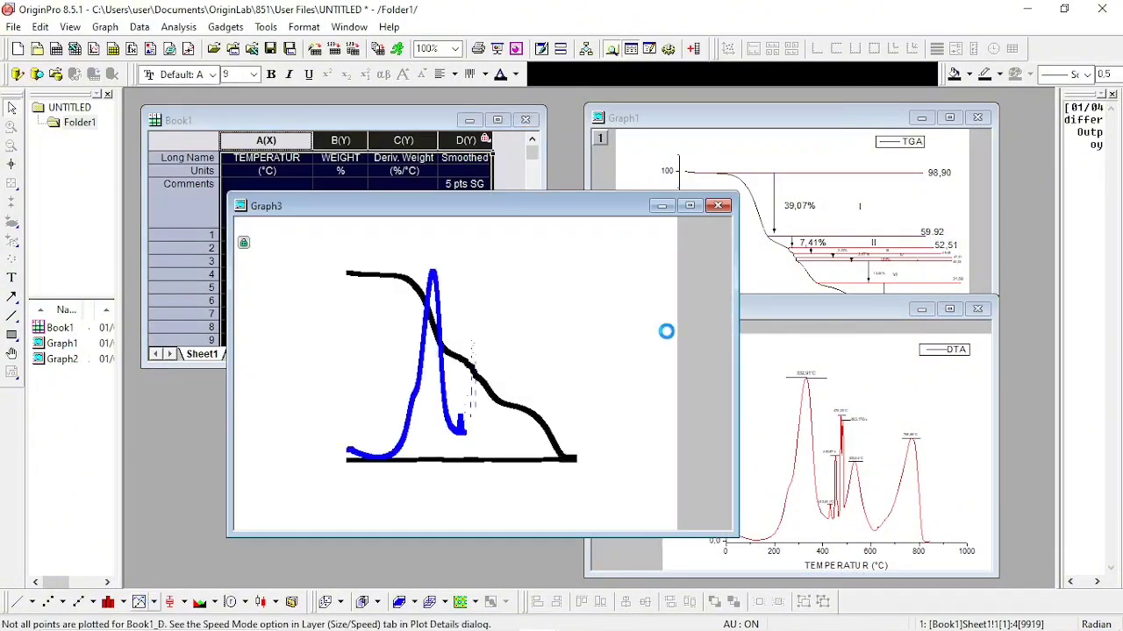
key(Return)
key(Return)
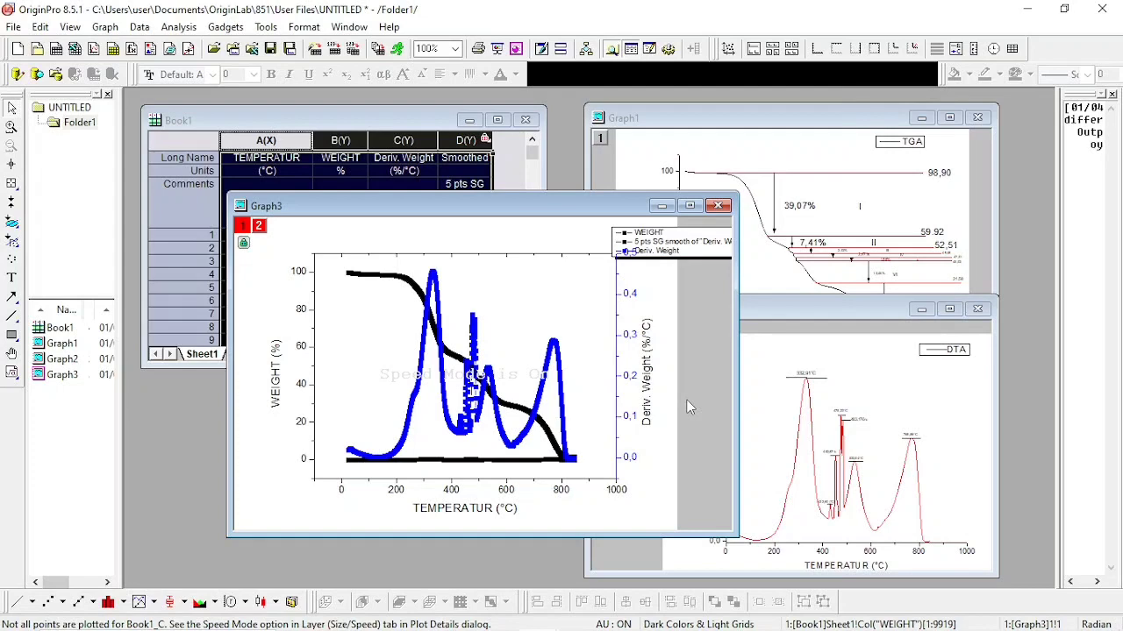
- Remove the flat smoothed-data curve from the new double-Y graph
click(548, 459)
right_click(548, 463)
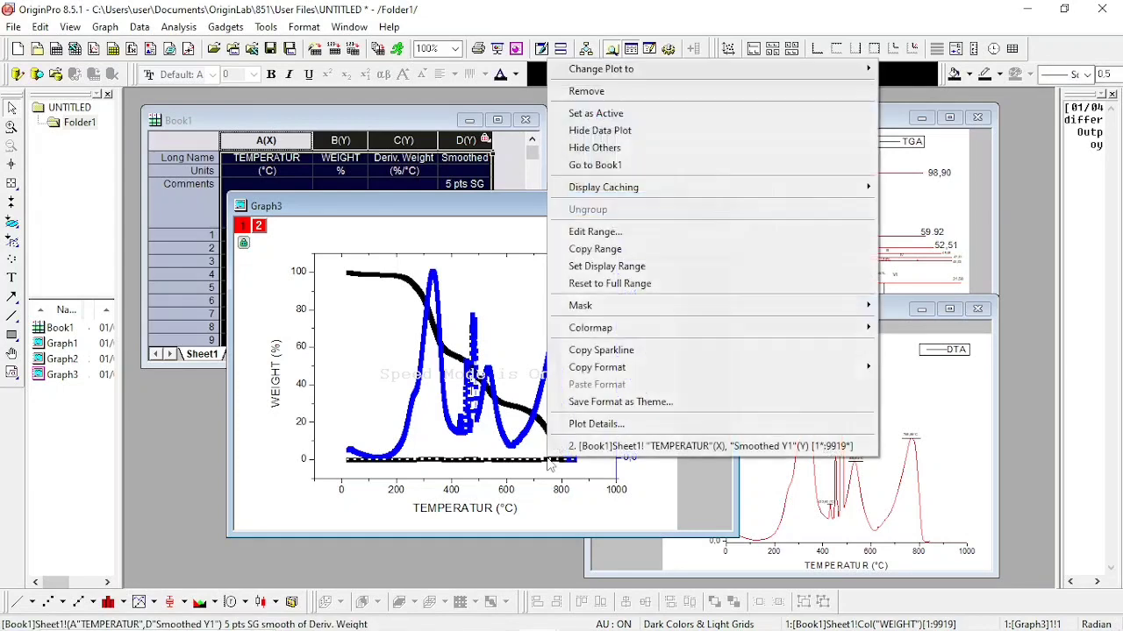
click(612, 100)
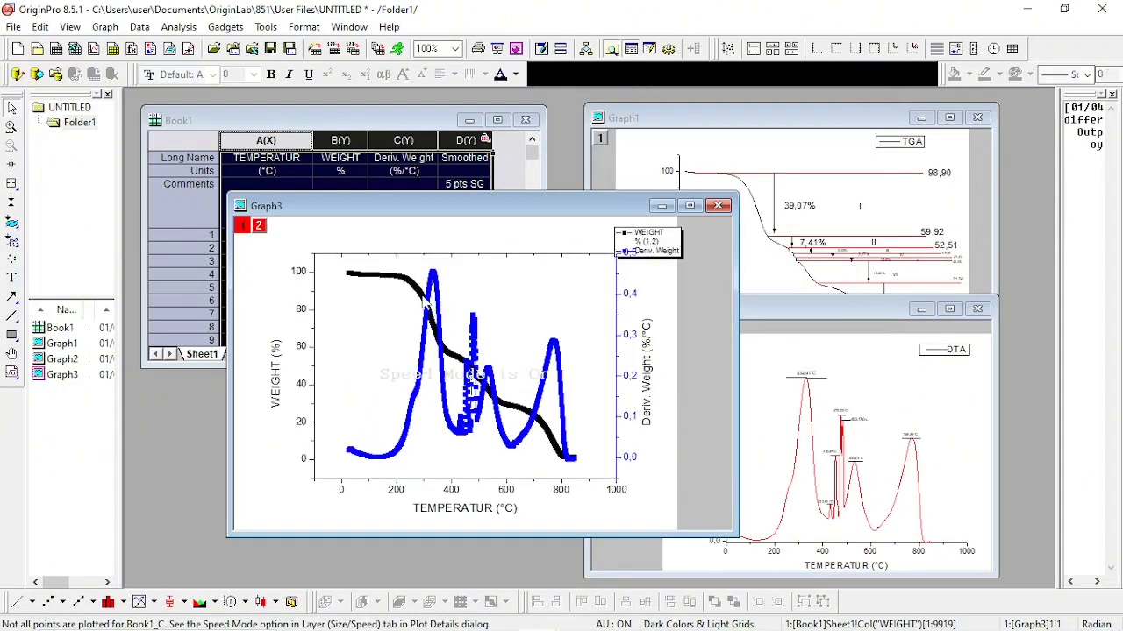
- Change both the WEIGHT curve and the Deriv. Weight curve to the Line plot type
click(422, 299)
right_click(422, 299)
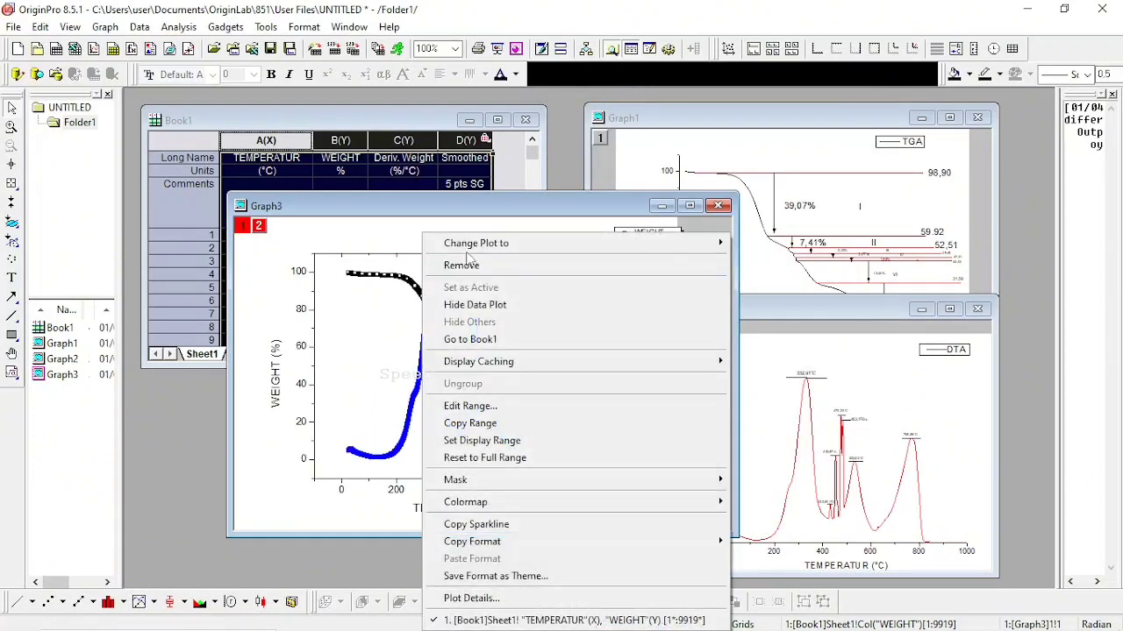
mouse_move(425, 250)
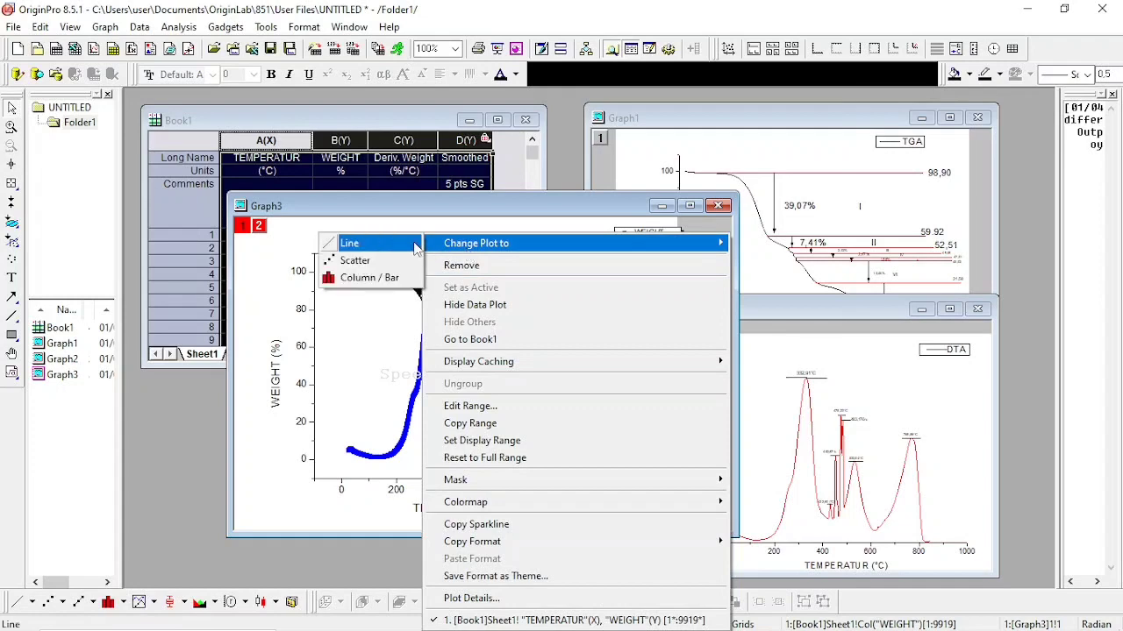
click(350, 243)
click(439, 336)
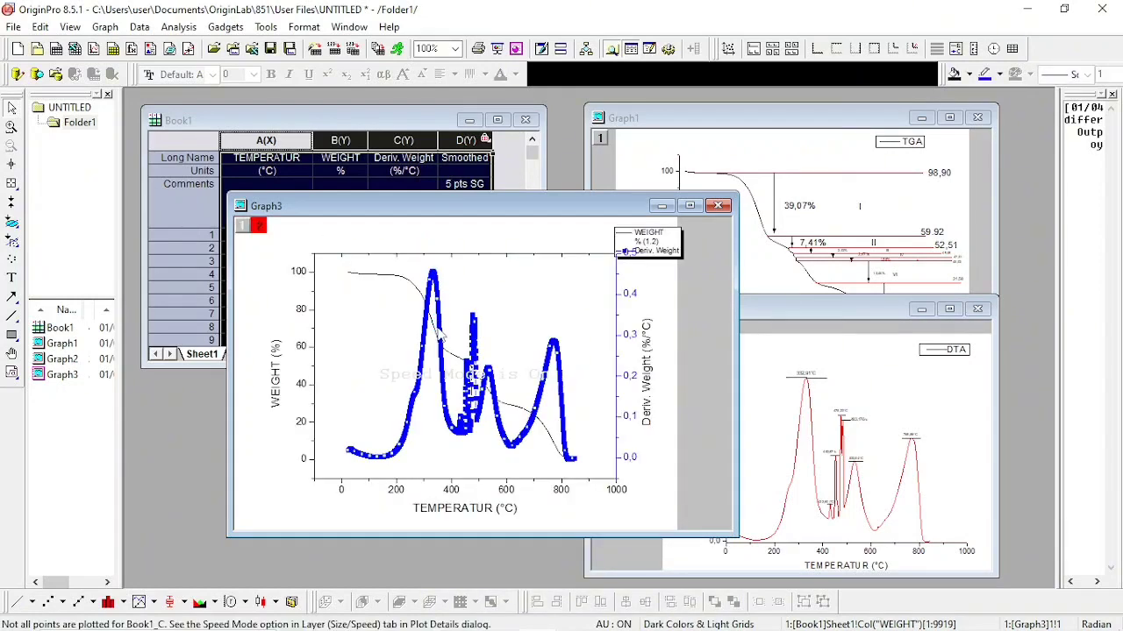
right_click(440, 335)
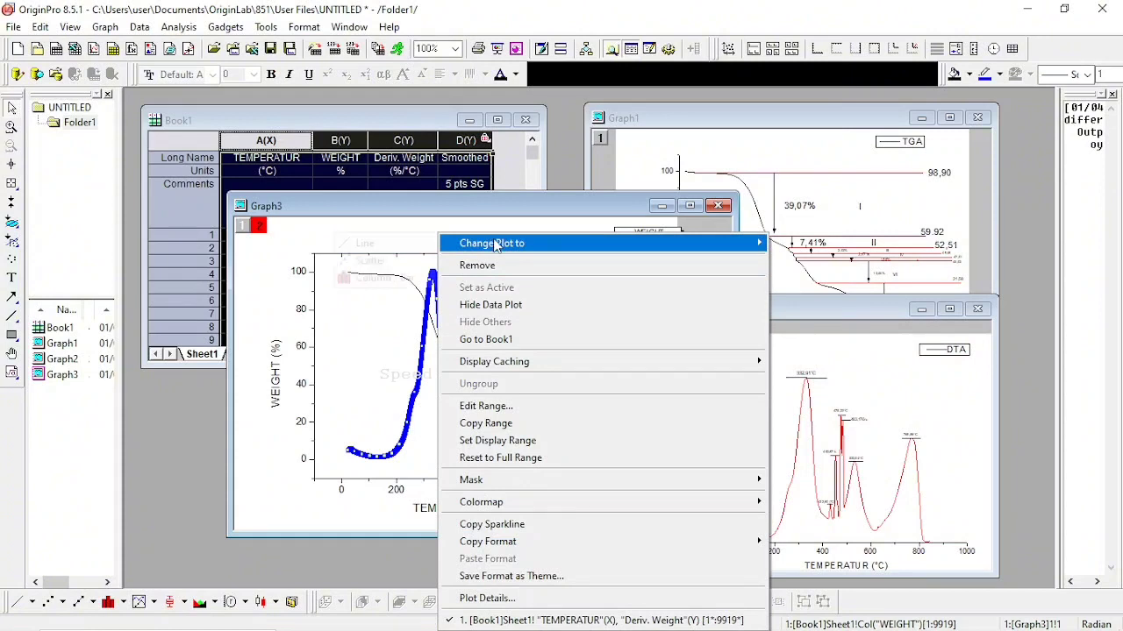
mouse_move(491, 243)
click(421, 244)
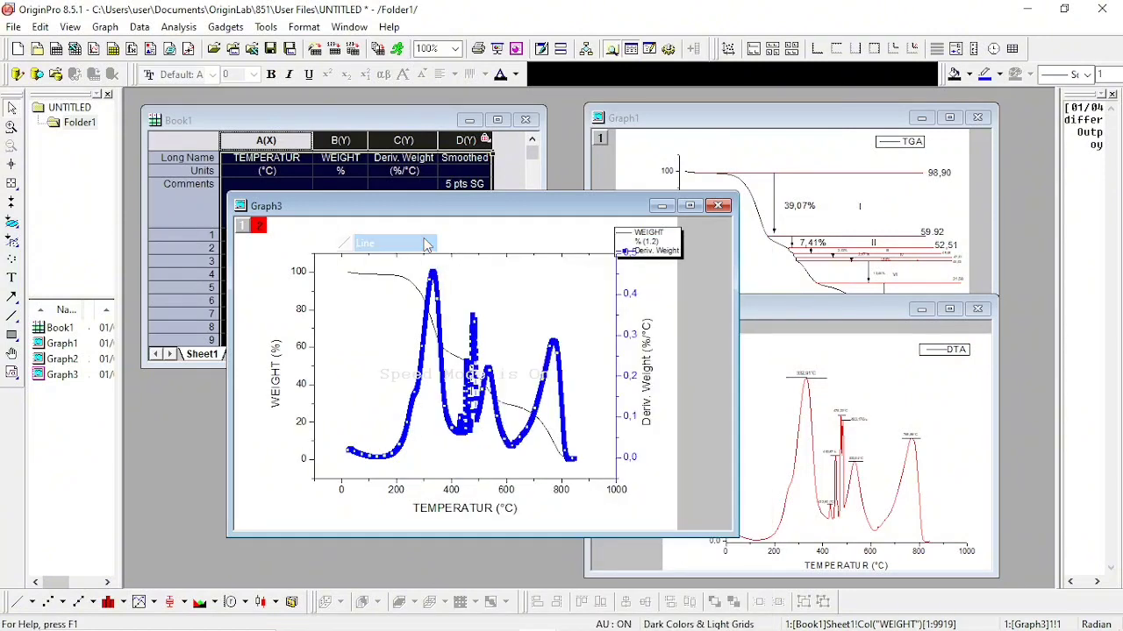
- Replace the combined graph's legend entries with "Kurva TGA" for the weight curve and "Kurva DTA" for the derivative curve
click(659, 252)
click(664, 253)
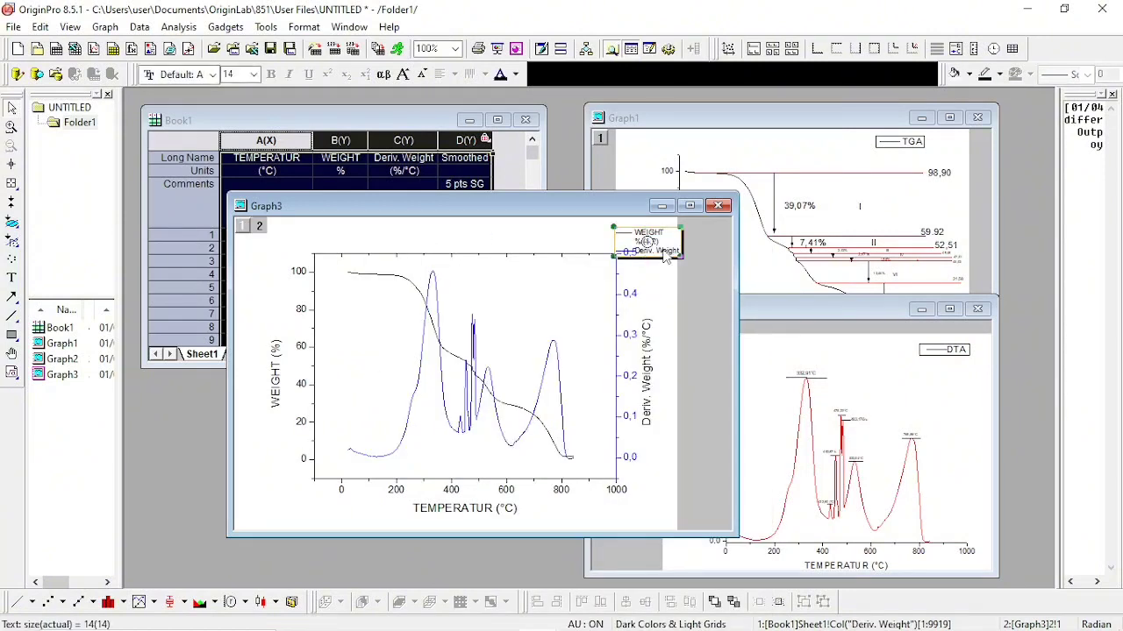
double_click(658, 254)
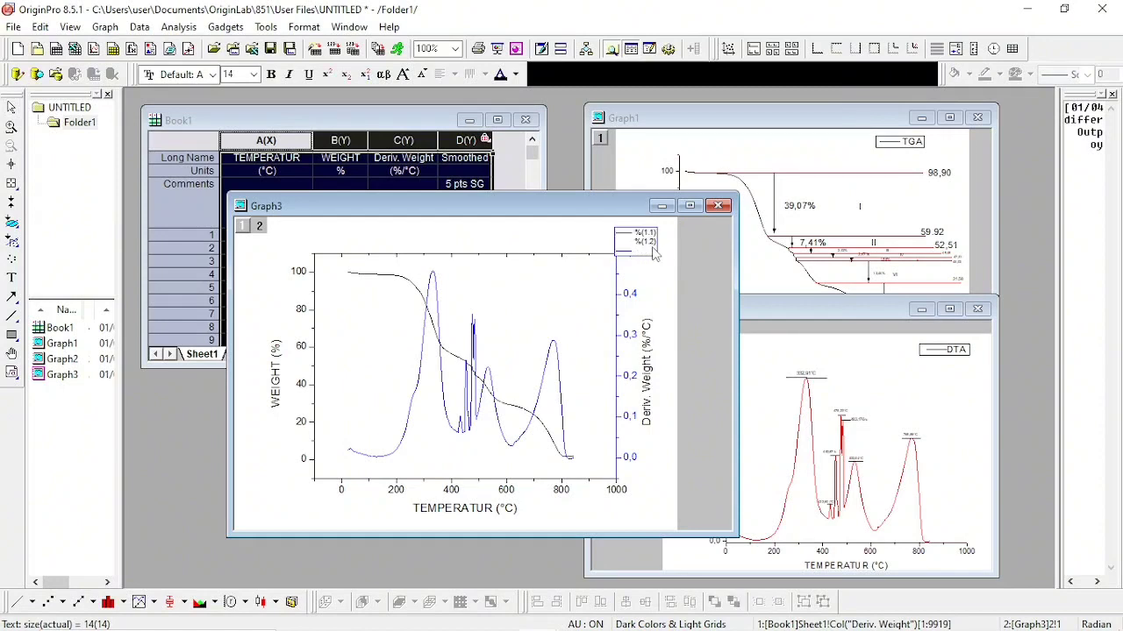
text(kURVA de)
key(BackSpace)
key(BackSpace)
key(BackSpace)
key(BackSpace)
key(BackSpace)
key(BackSpace)
key(BackSpace)
text(urva dTAt)
key(BackSpace)
key(BackSpace)
key(BackSpace)
key(BackSpace)
text(DTA)
key(BackSpace)
key(BackSpace)
key(BackSpace)
key(BackSpace)
key(BackSpace)
key(BackSpace)
key(BackSpace)
key(BackSpace)
key(BackSpace)
key(BackSpace)
key(BackSpace)
key(BackSpace)
key(BackSpace)
text(K)
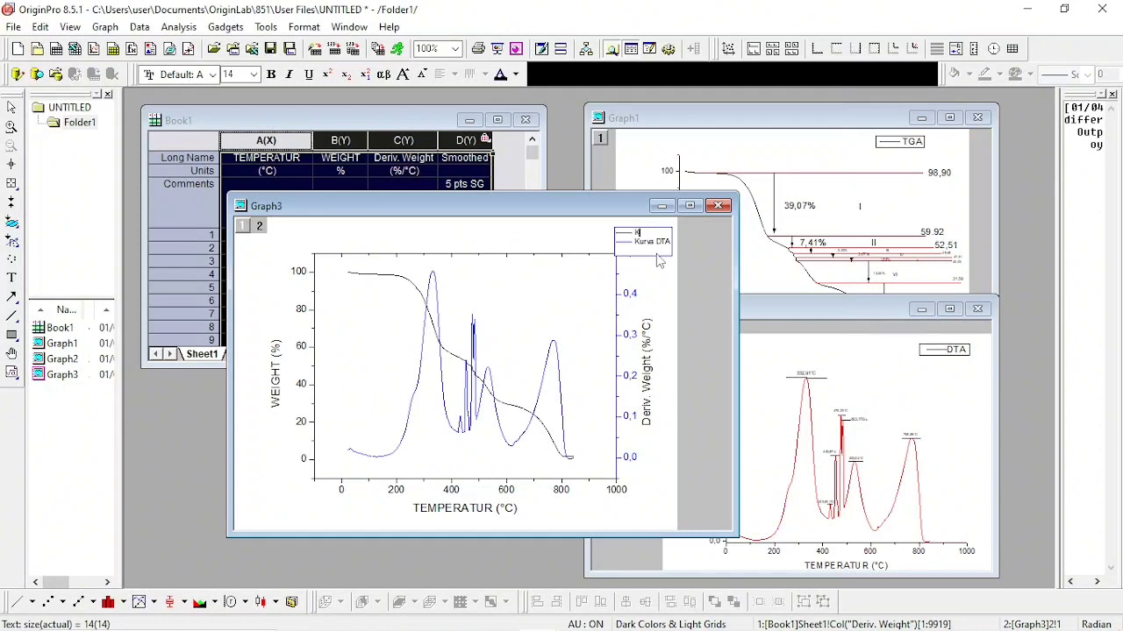
text(urva TGA)
click(711, 321)
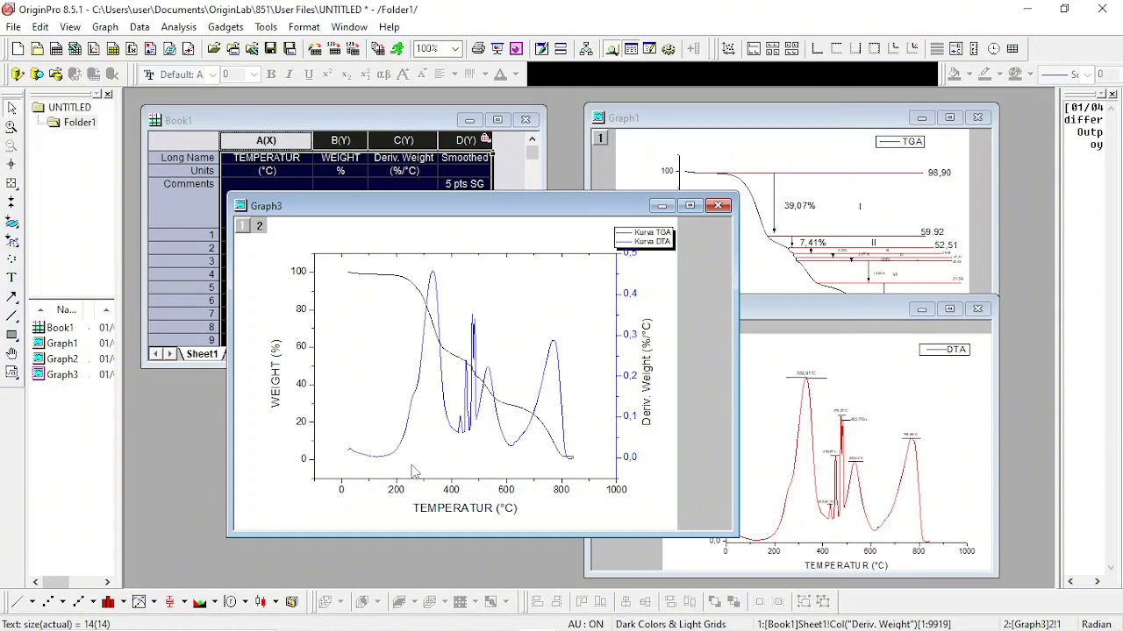
- Set the starting value of the WEIGHT axis and the TEMPERATUR axis to 0
click(313, 448)
double_click(313, 448)
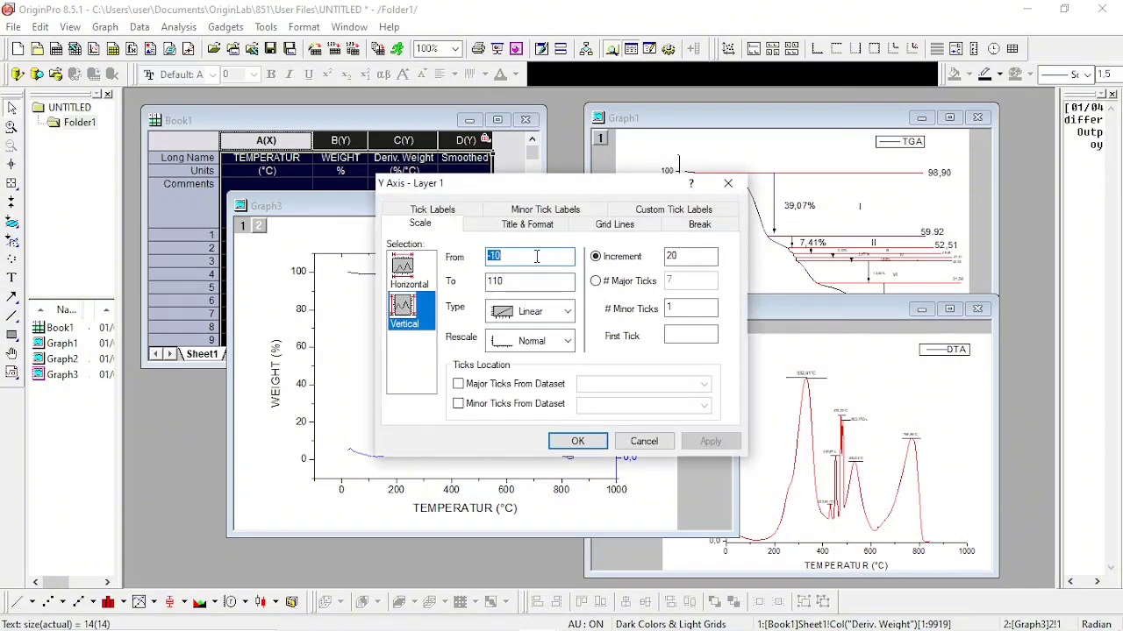
text(0)
key(Return)
- Try starting values of 0,03 and 0 for the Deriv. Weight axis
double_click(617, 376)
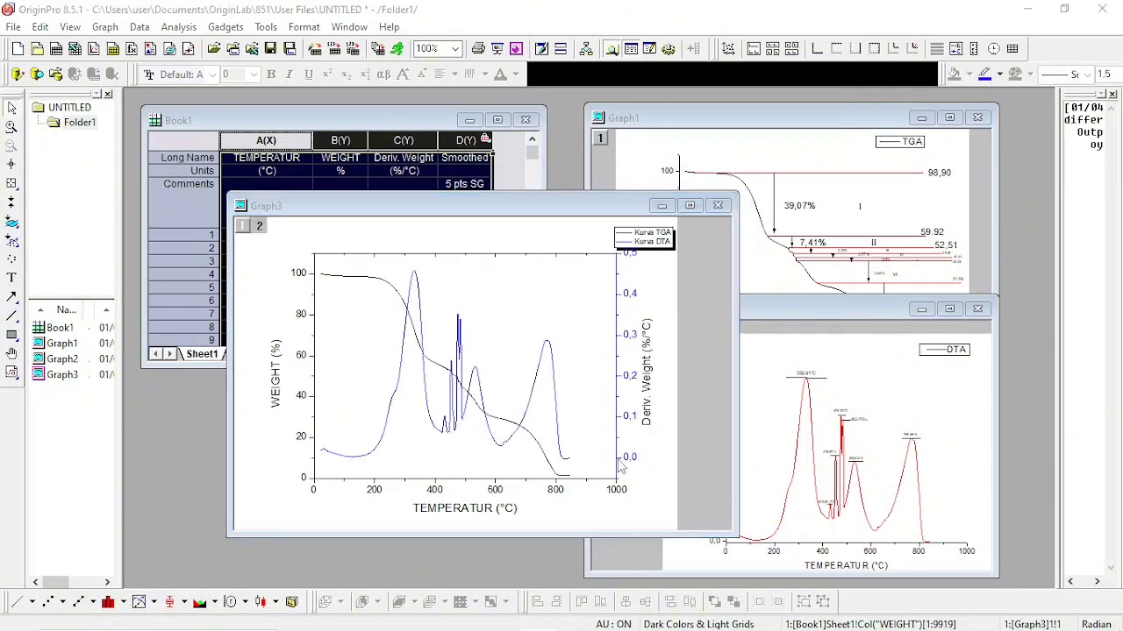
key(Return)
double_click(616, 376)
text(0,03)
key(Return)
double_click(616, 375)
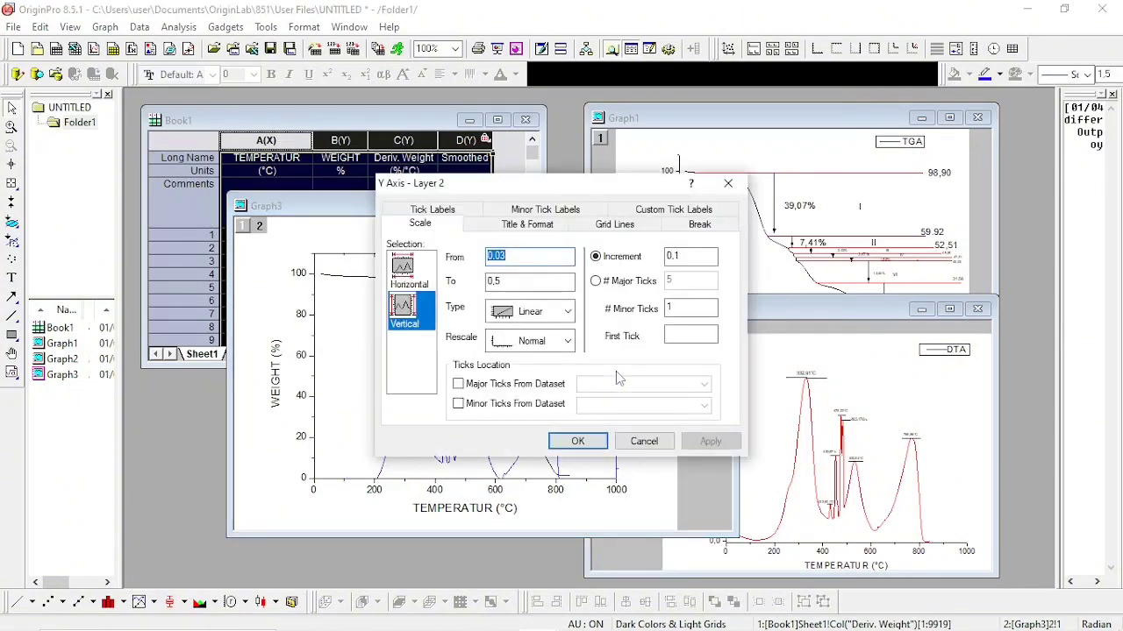
key(Return)
double_click(616, 376)
text(0)
key(Return)
- Maximize the combined graph and thicken the line of the TGA weight curve
click(689, 205)
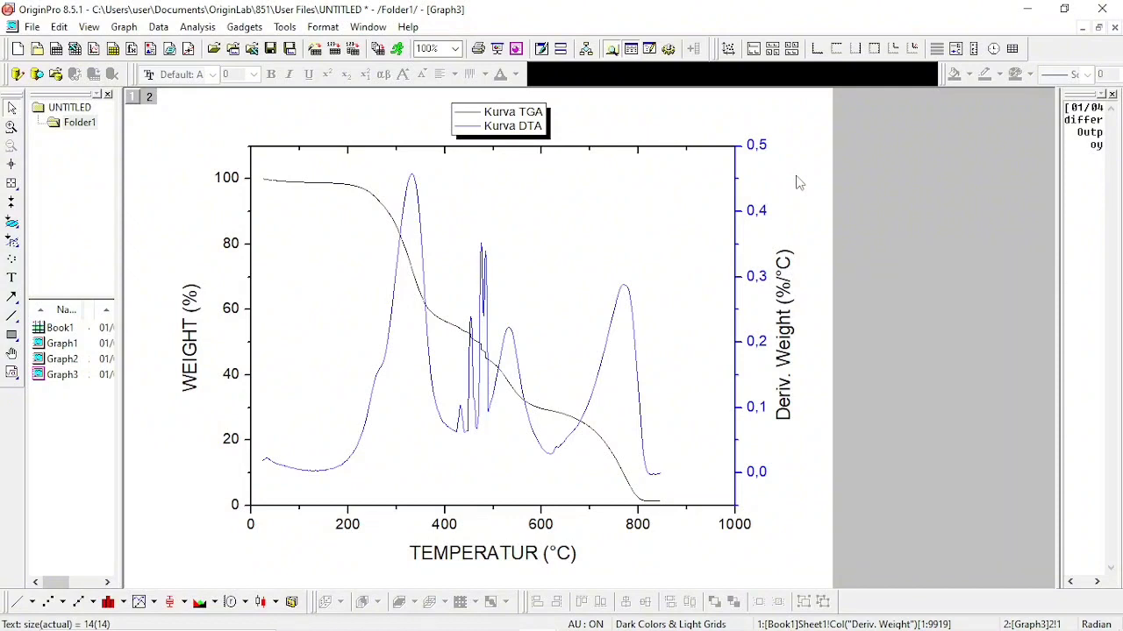
click(531, 418)
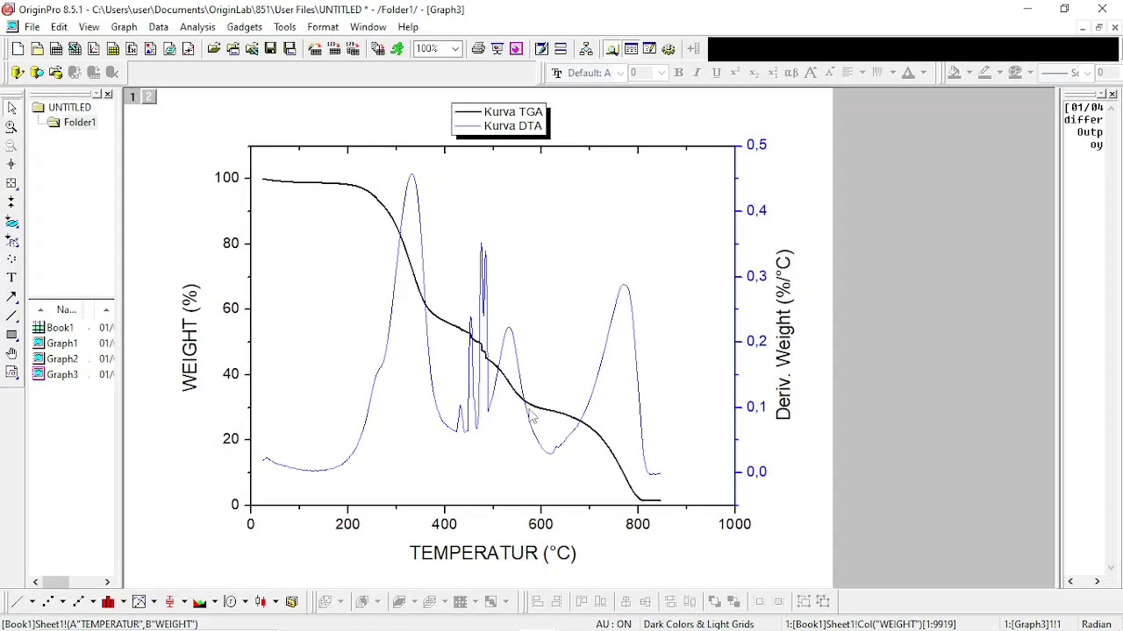